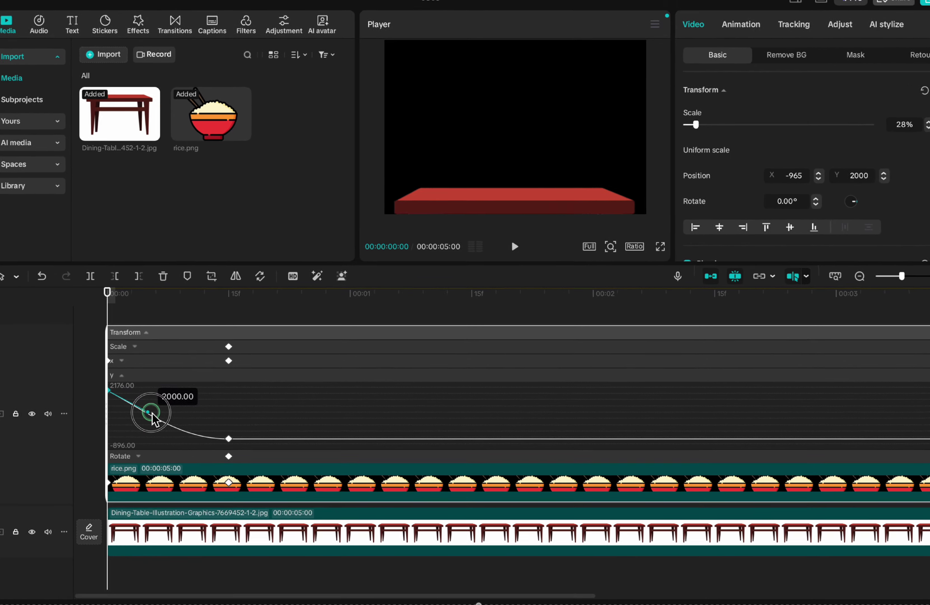
Reshape the rice bowl's Y-position curve with its keyframe handles so the drop is steep and overshoots slightly before settling
left_click_drag(166, 383, 185, 393)
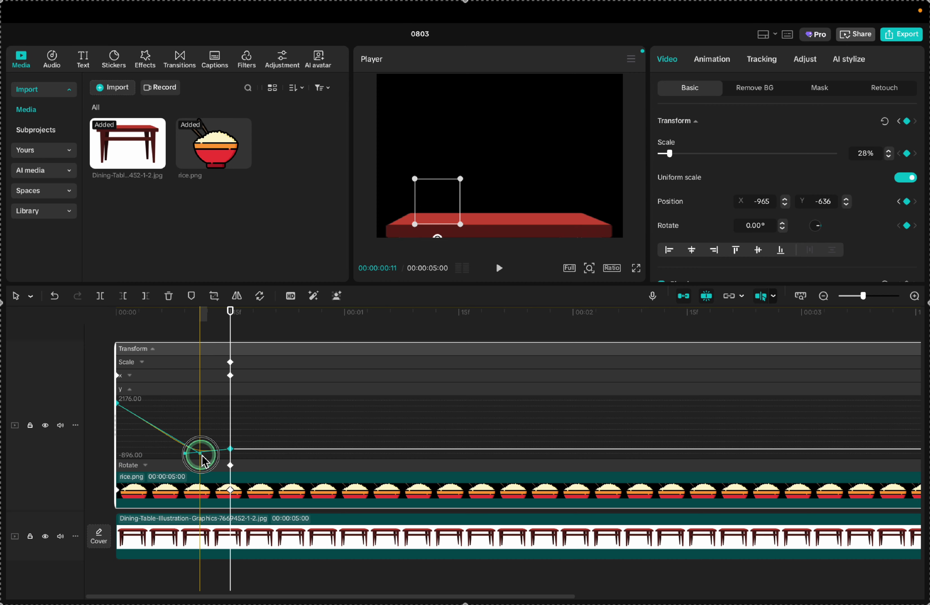
left_click_drag(202, 454, 208, 458)
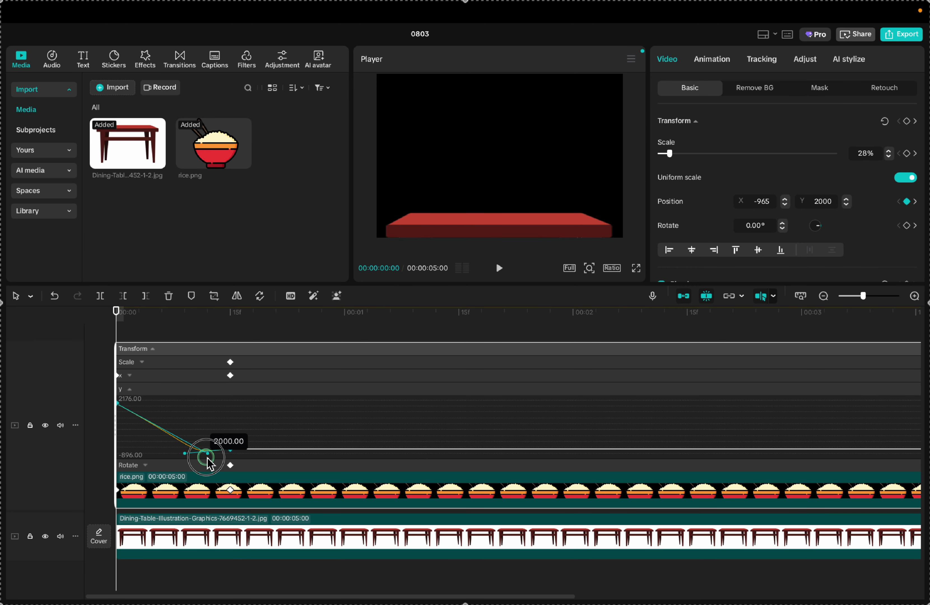
Add transform keyframes to the dining table clip at frame 5, just before the bowl lands, and at frame 12
left_click(174, 534)
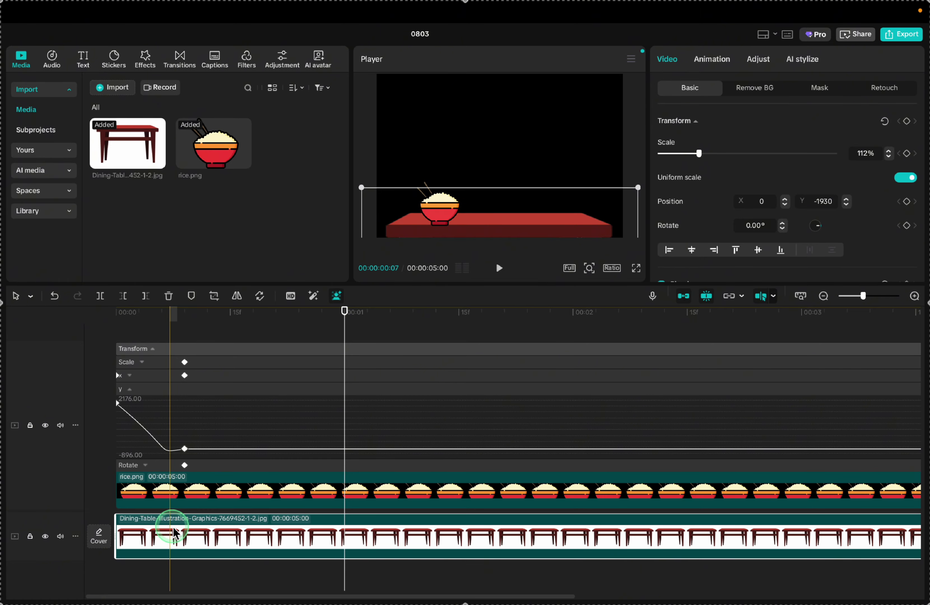
left_click(174, 533)
left_click(783, 146)
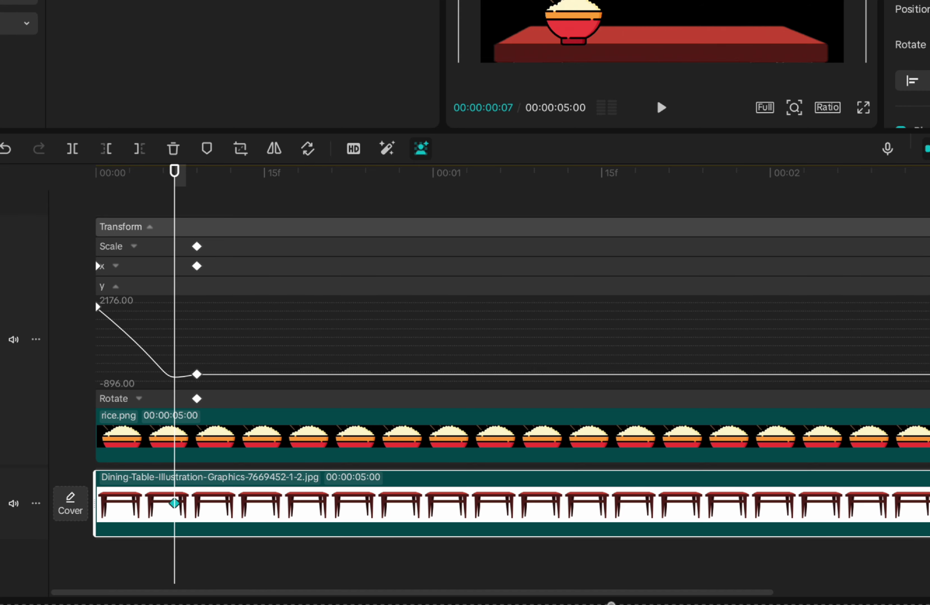
left_click(228, 499)
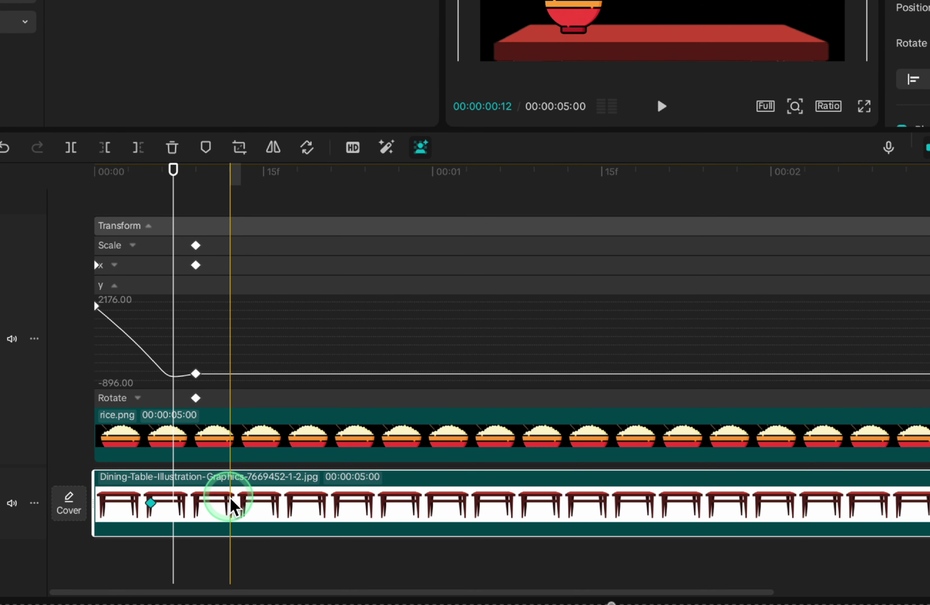
left_click(228, 551)
left_click(231, 518)
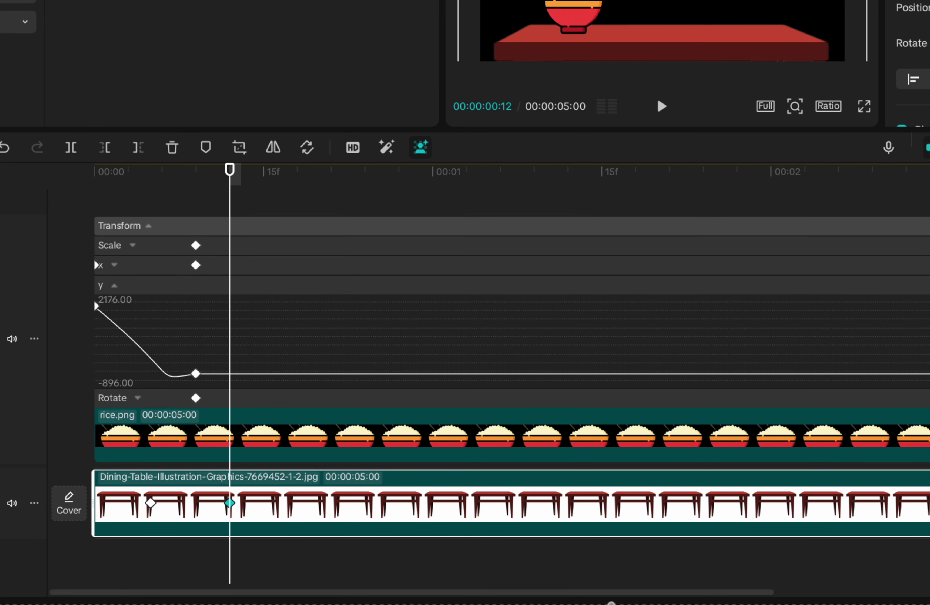
Show the table clip's variable speed animation and apply the Easing preset to its scale keyframe at frame 5
right_click(295, 515)
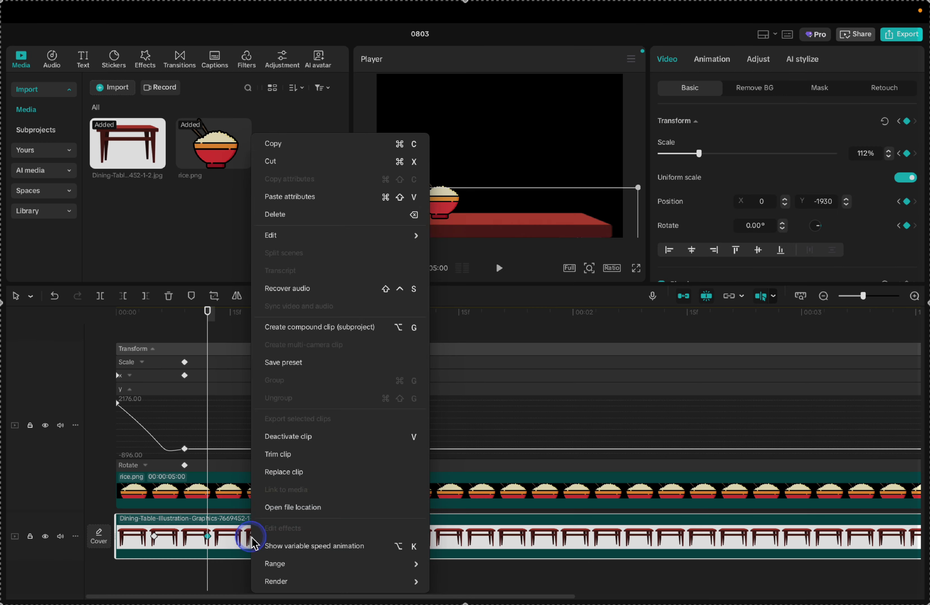
left_click(271, 546)
right_click(165, 438)
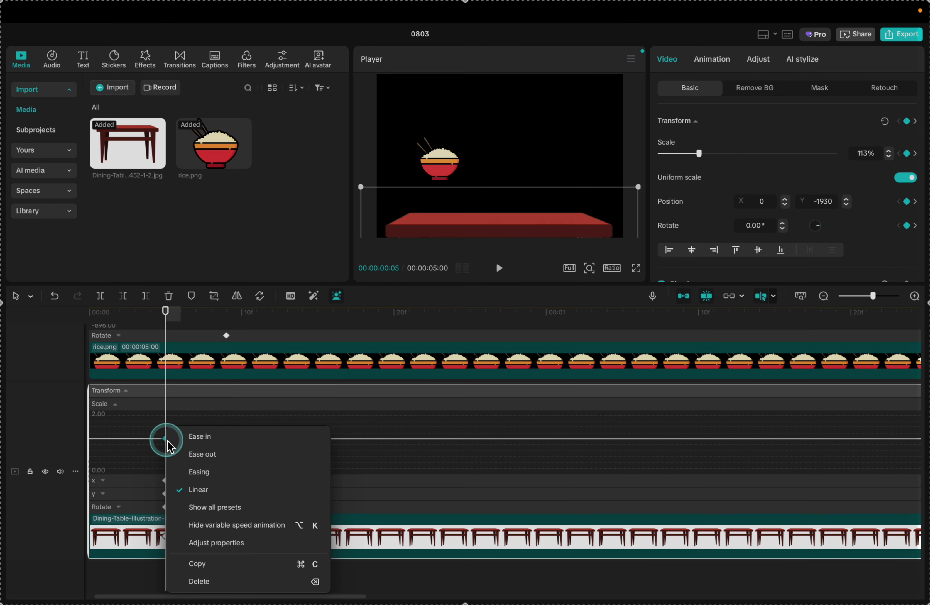
left_click(193, 473)
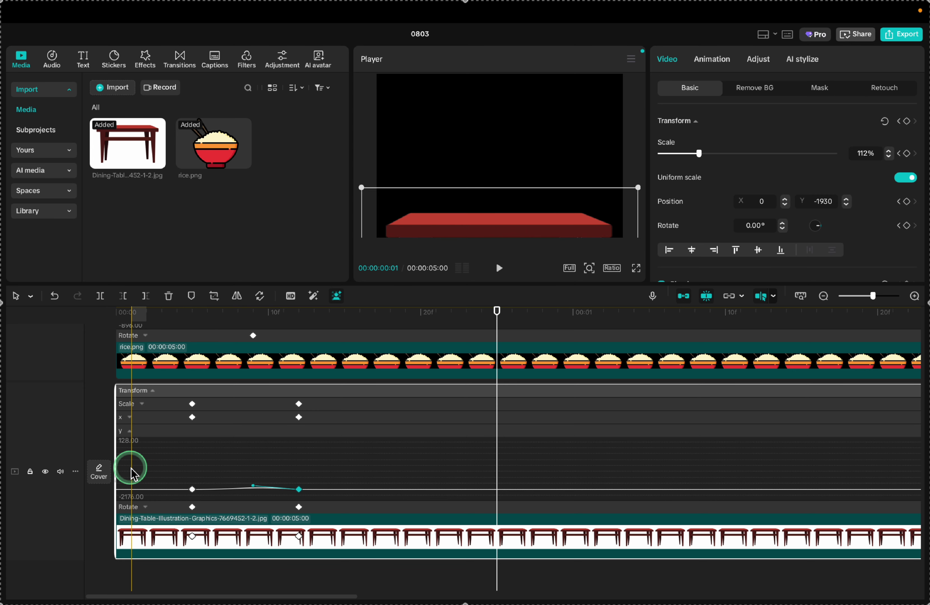
Play the bowl and table animation from the start of the timeline
key("space")
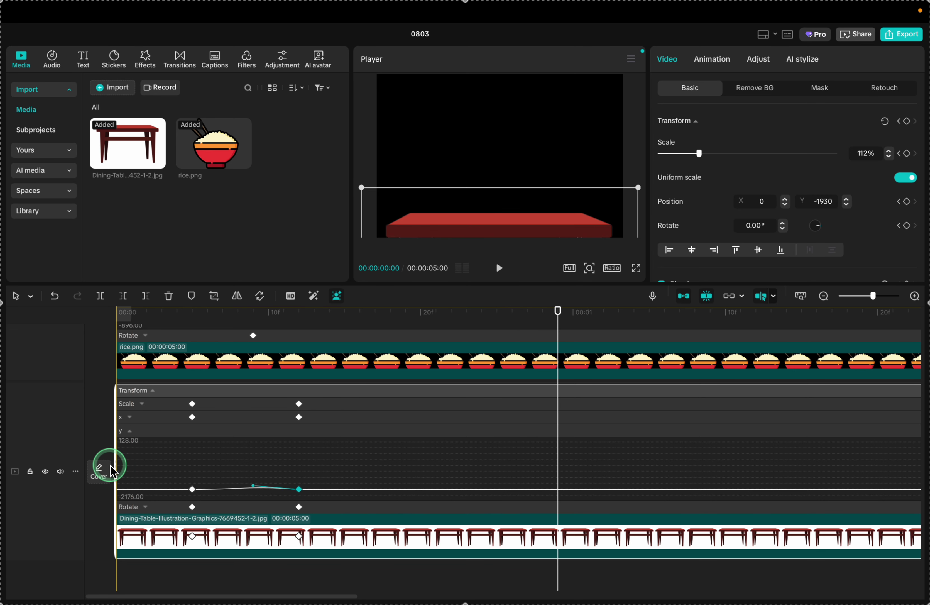
key("space")
key("super+shift+f")
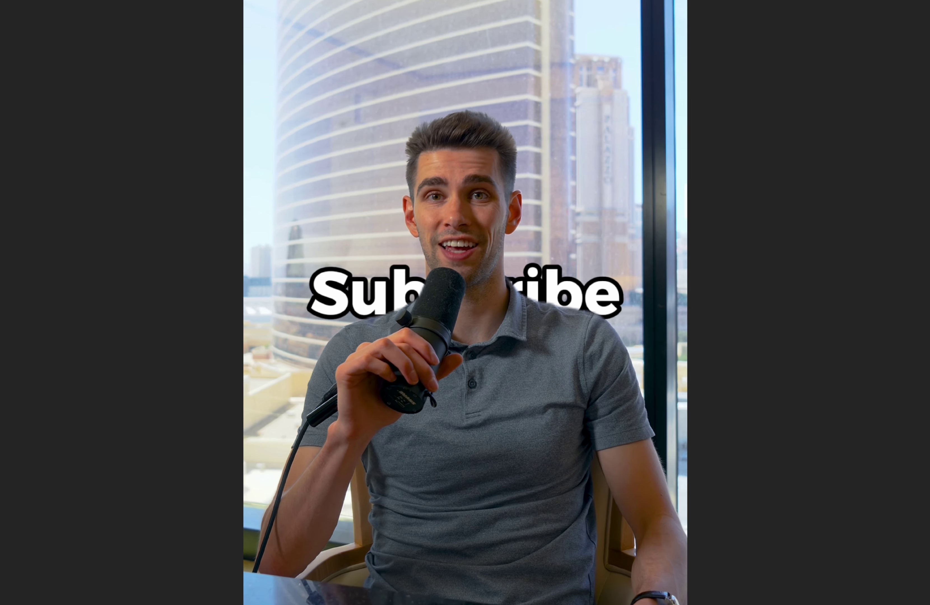
Duplicate the 5.raw.mp4 clip and align the copy with the timeline's start on the track above the original
left_click(312, 465)
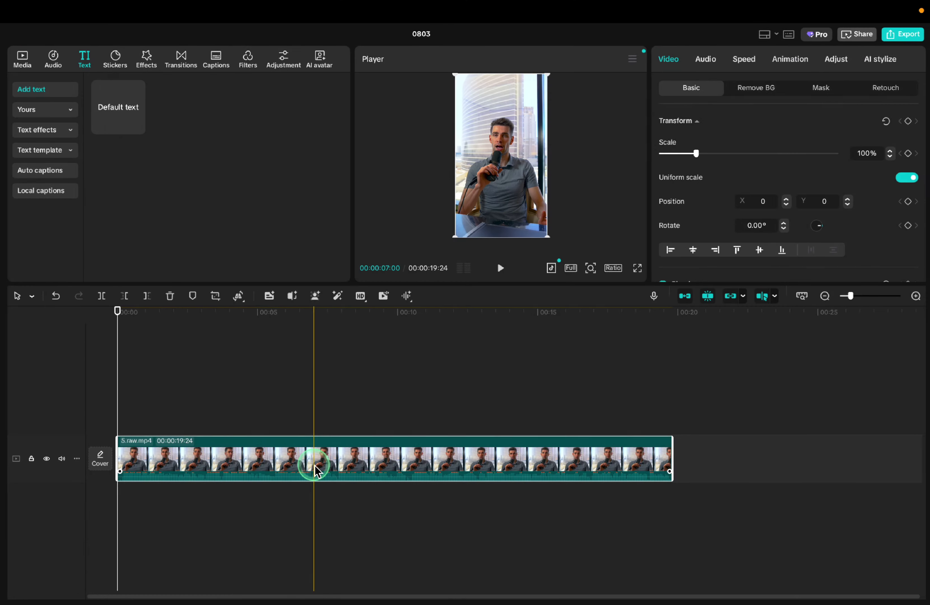
key("ctrl+c")
key("ctrl+v")
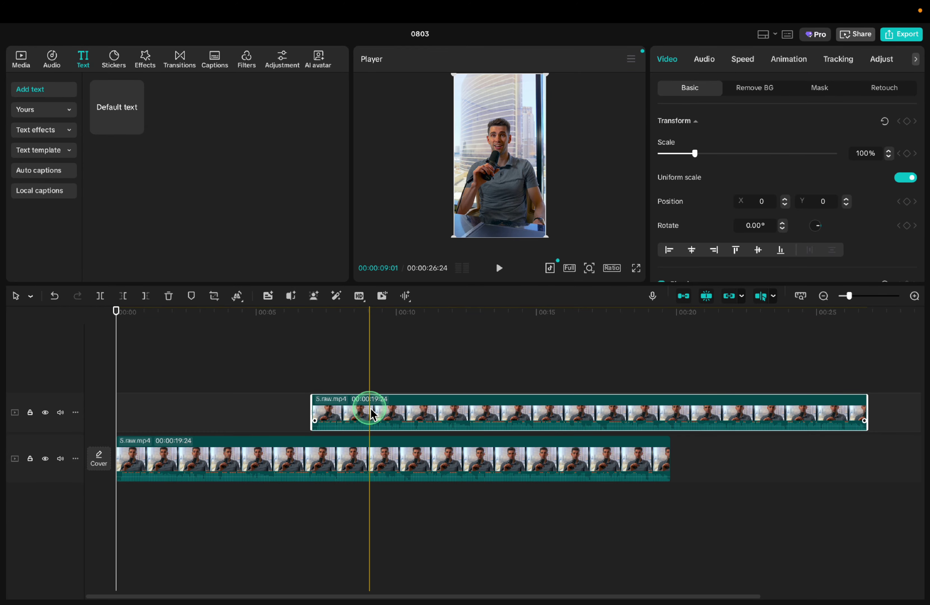
left_click_drag(369, 407, 173, 416)
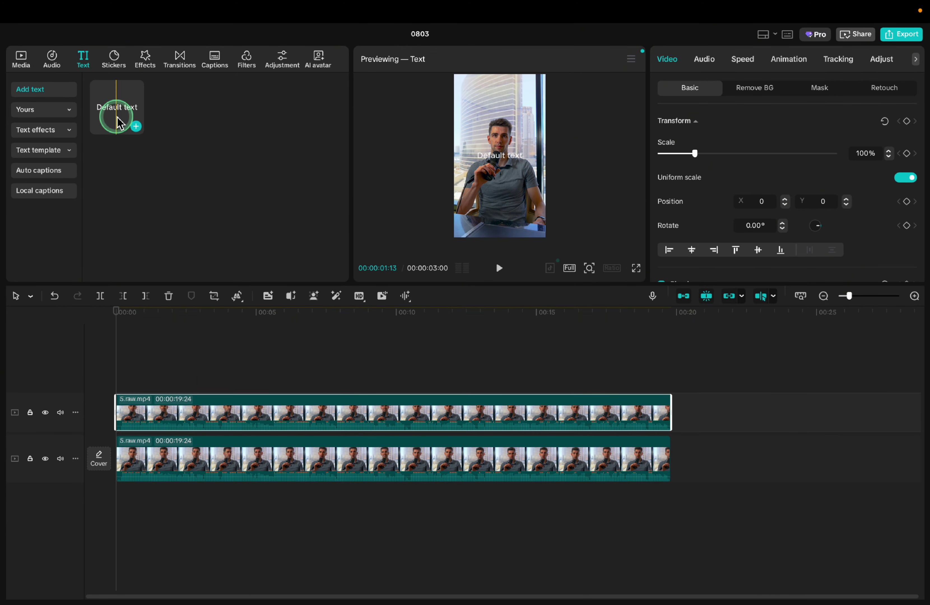
Add a default text above the clips, extend it to 00:00:10:04, and trim both 5.raw.mp4 clips to its end
left_click_drag(133, 276, 120, 432)
left_click_drag(199, 382, 402, 388)
left_click(400, 407)
key("w")
left_click(400, 446)
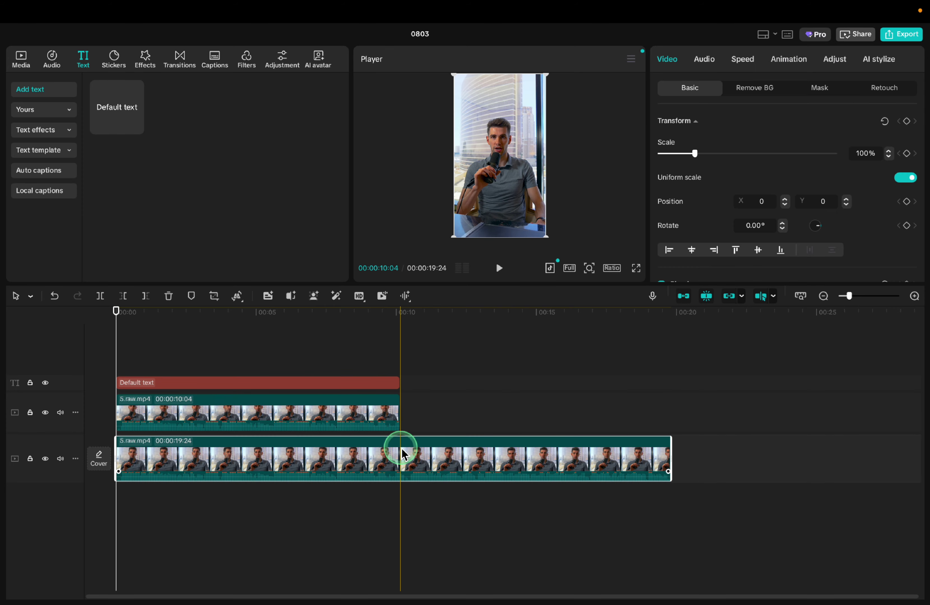
key("w")
Convert the default text into a compound clip and place it between the two 5.raw.mp4 clips
left_click(262, 384)
key("alt+g")
left_click_drag(262, 384, 260, 440)
Apply auto background removal to the upper 5.raw.mp4 clip and play the text-behind-person result
left_click(394, 377)
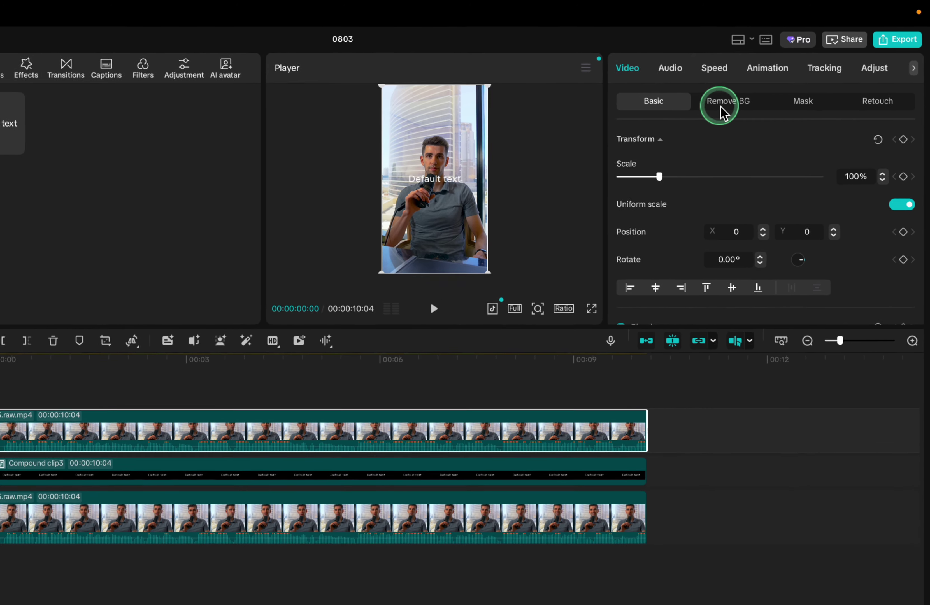
left_click(750, 89)
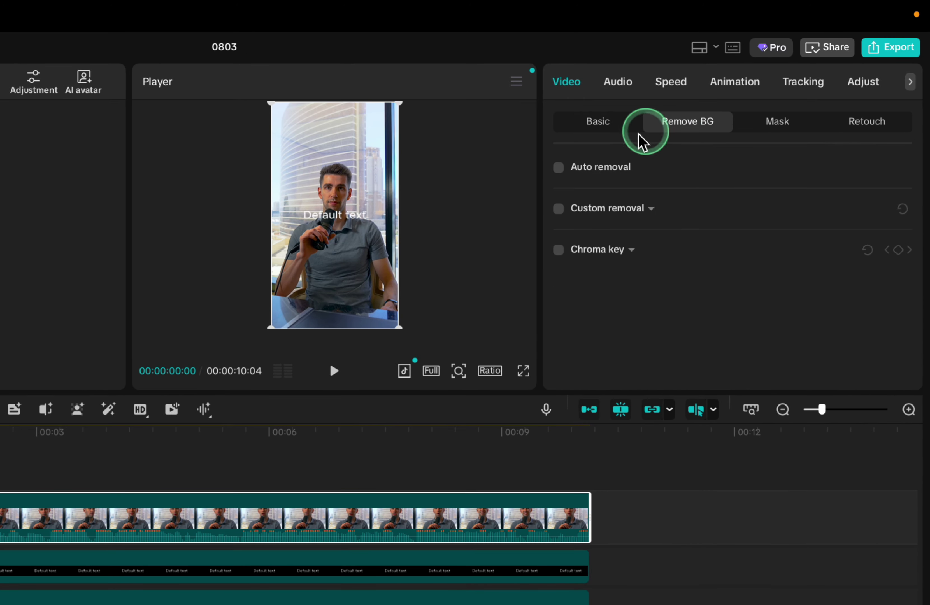
left_click(558, 168)
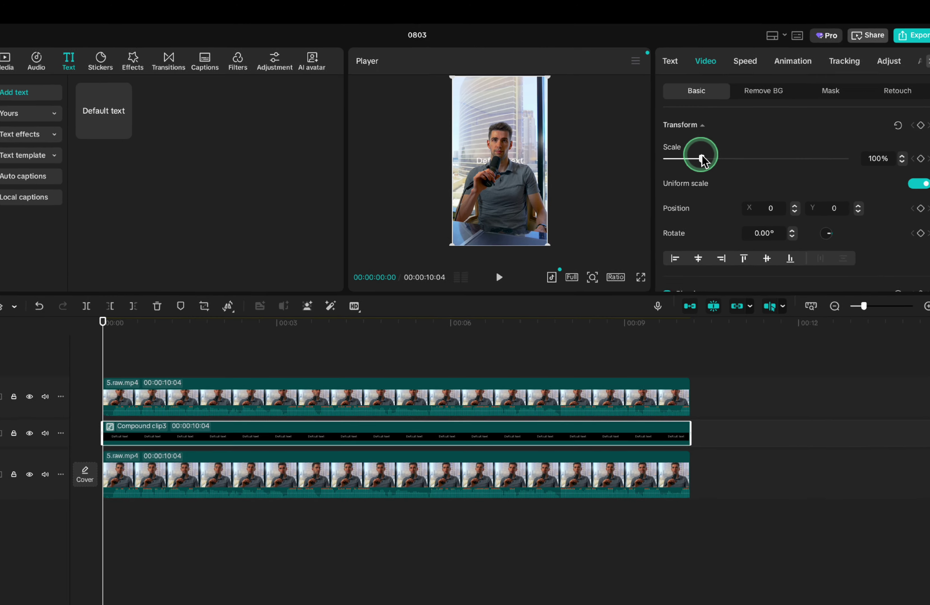
key("space")
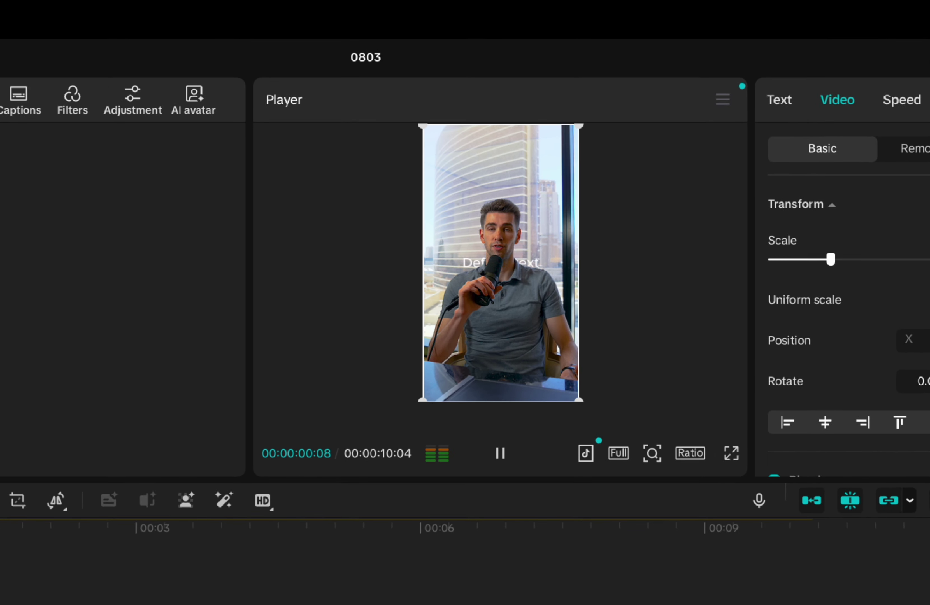
left_click(117, 348)
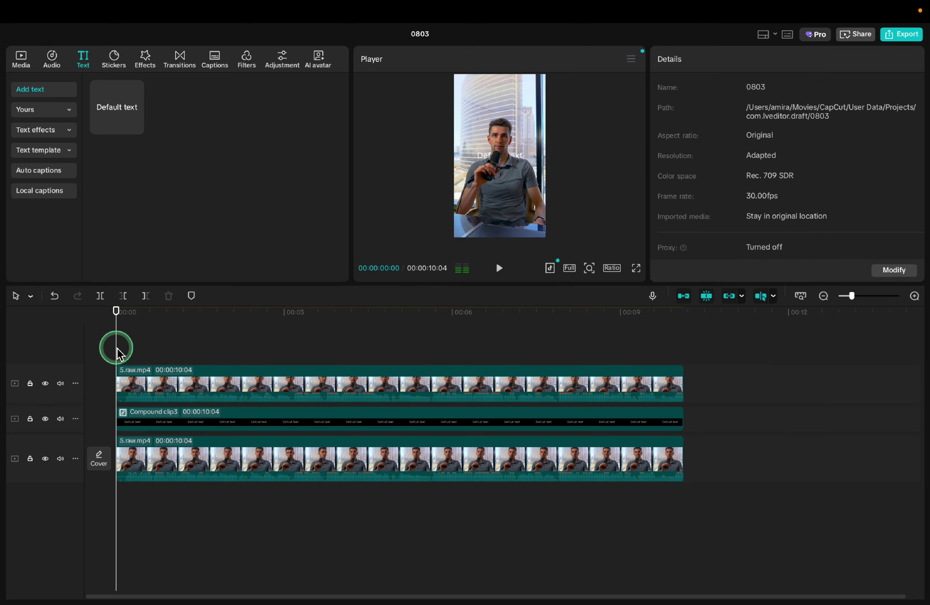
Keyframe the Subscribe compound clip's scale at the timeline's start and at frame 15, setting the second keyframe to 110%
key("super+plus")
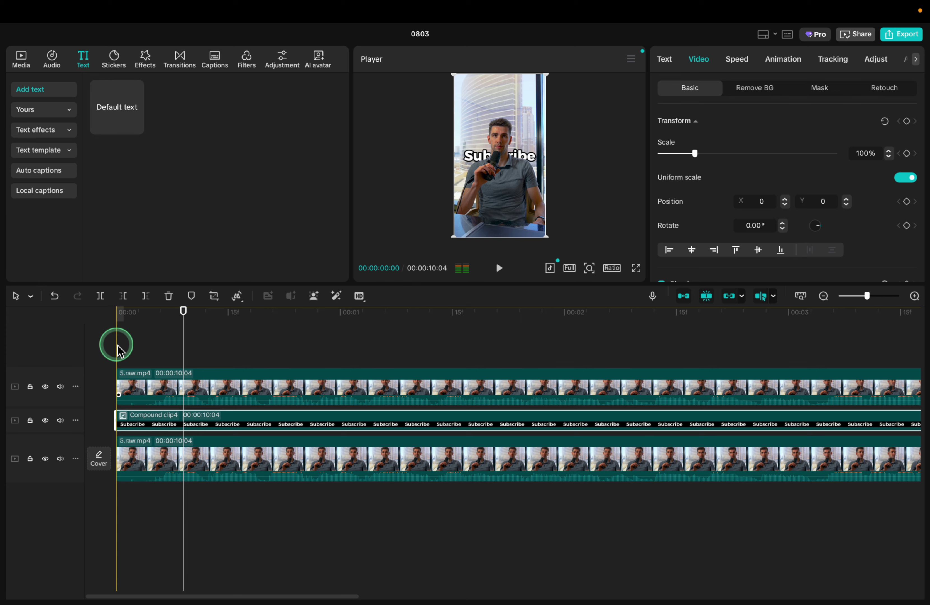
left_click(119, 349)
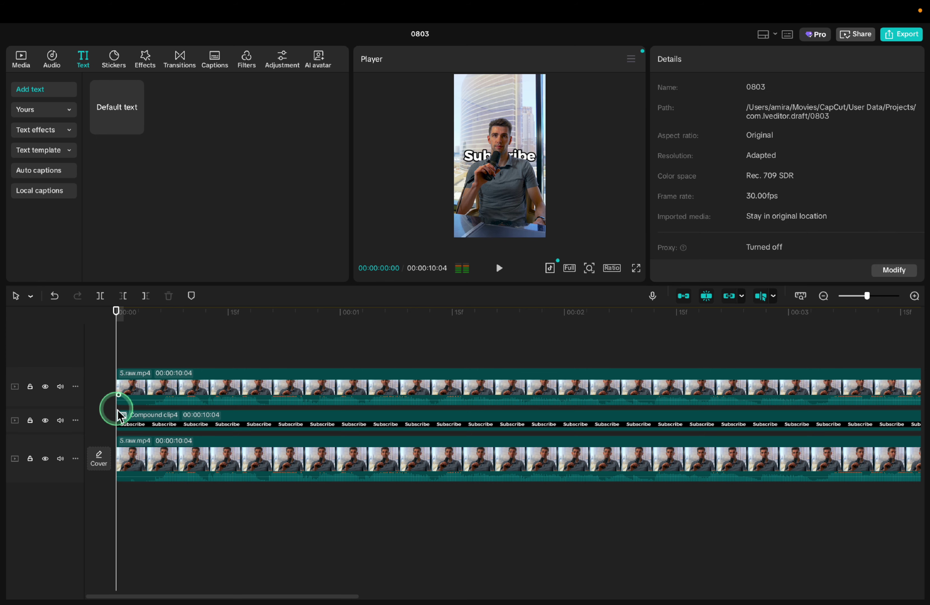
left_click(118, 418)
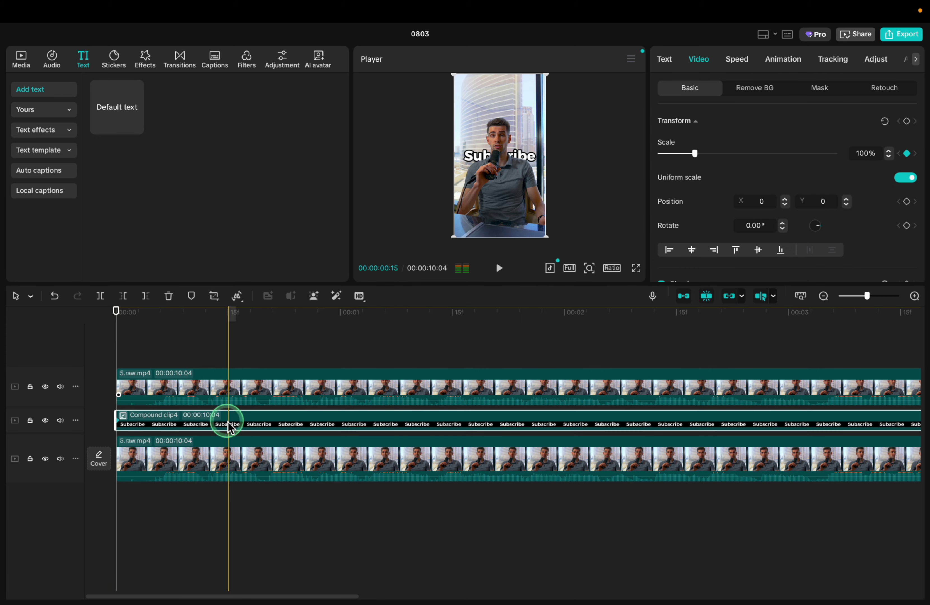
left_click(230, 361)
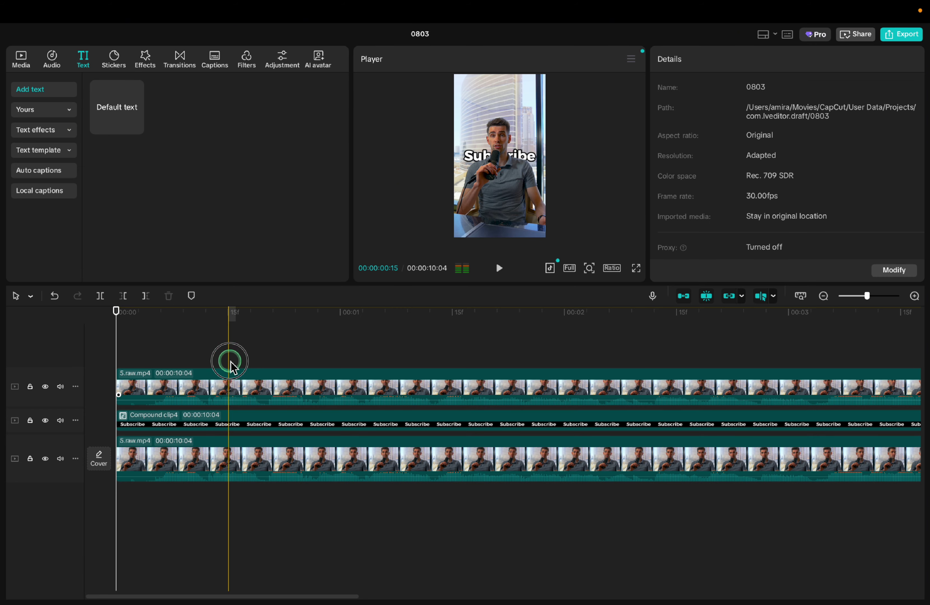
left_click(233, 434)
left_click(906, 153)
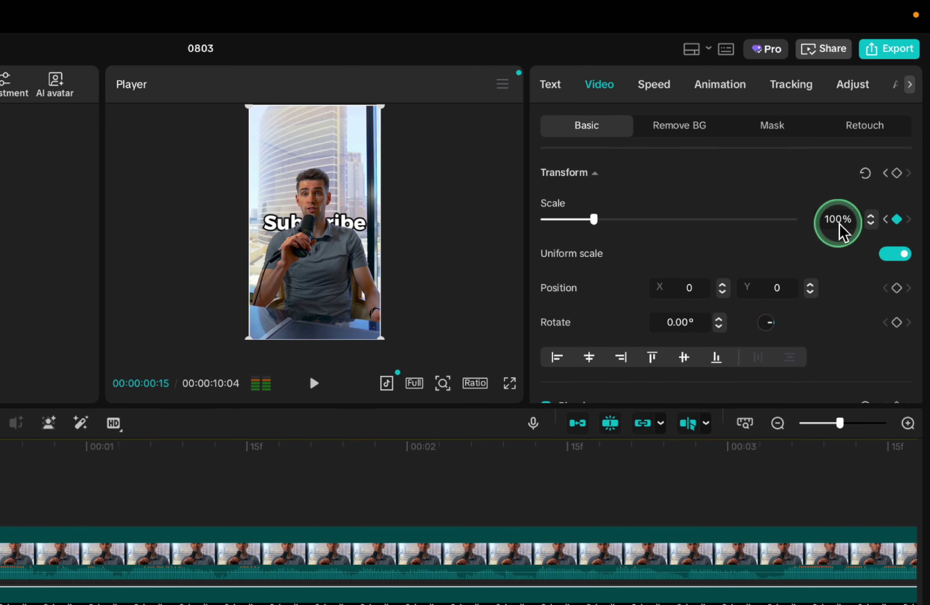
type("110")
key("Return")
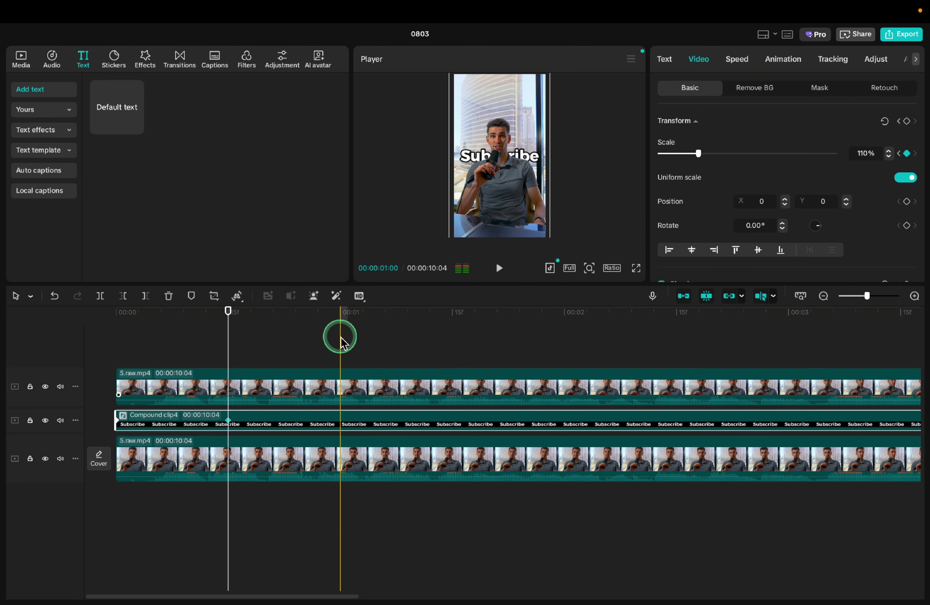
Nest the animated Subscribe clip in a new compound clip and move it to a track above both 5.raw.mp4 clips
left_click(86, 528)
left_click(341, 371)
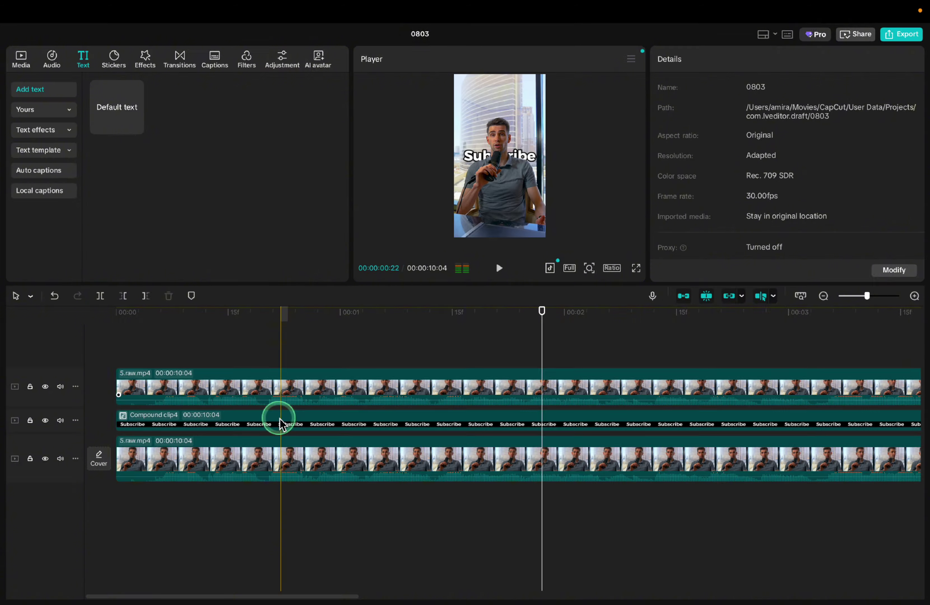
right_click(38, 578)
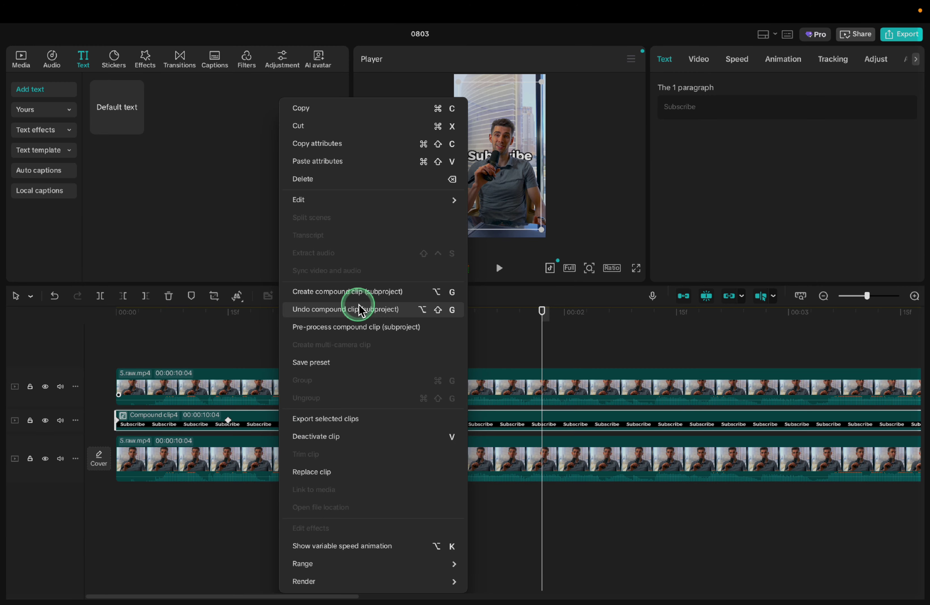
left_click(358, 293)
left_click_drag(173, 426, 141, 343)
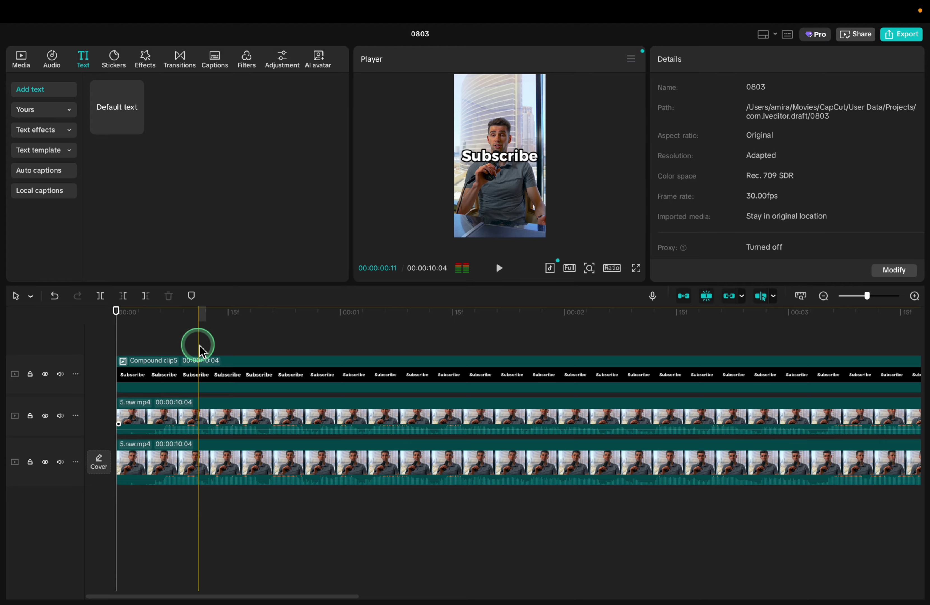
Split the Subscribe compound clip at frame 17 and move its second segment between the two 5.raw.mp4 clips
left_click(246, 366)
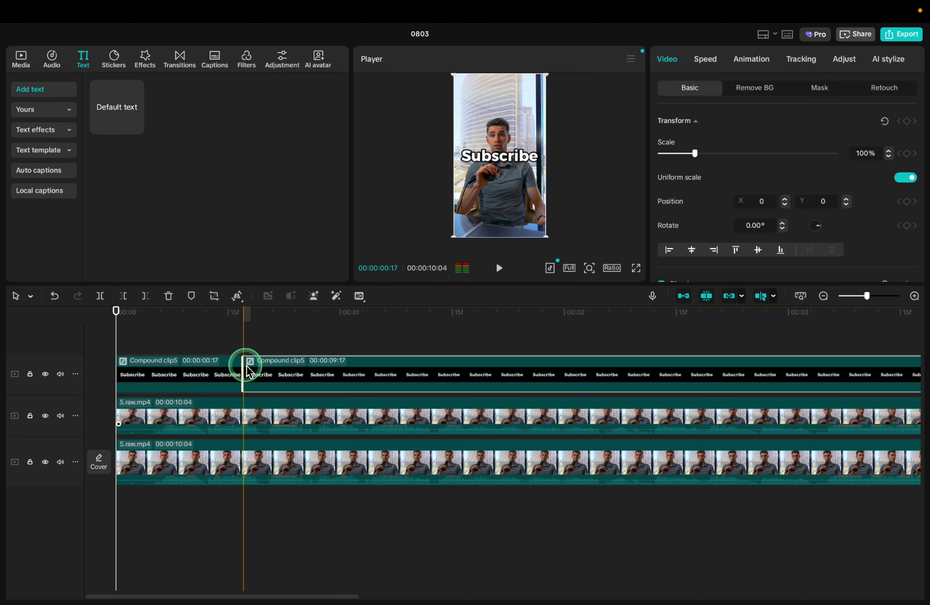
left_click_drag(247, 367, 274, 438)
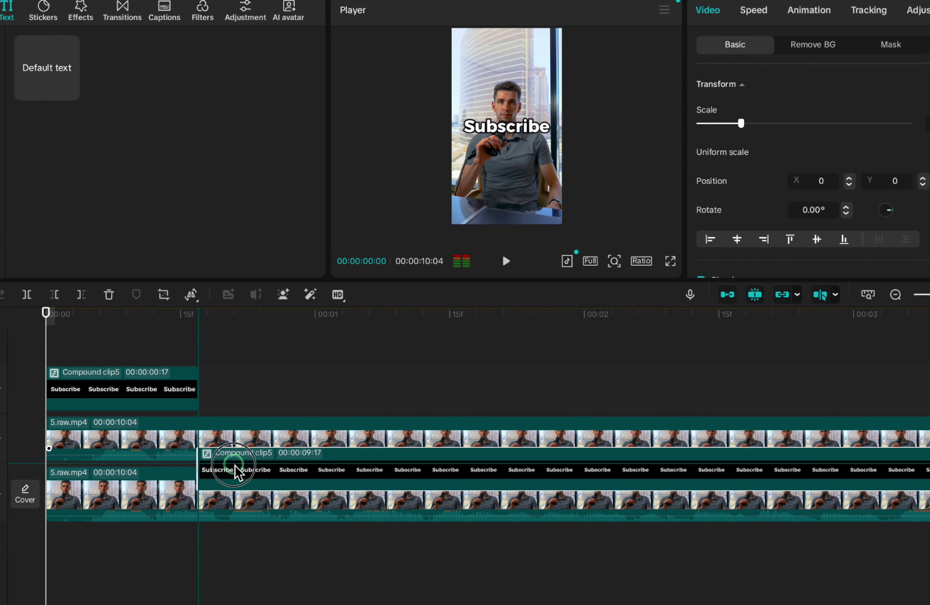
left_click_drag(235, 471, 222, 477)
Play the text's switch from front to behind the person, and extend the first Subscribe segment to 00:00:00:19
left_click(56, 343)
key("space")
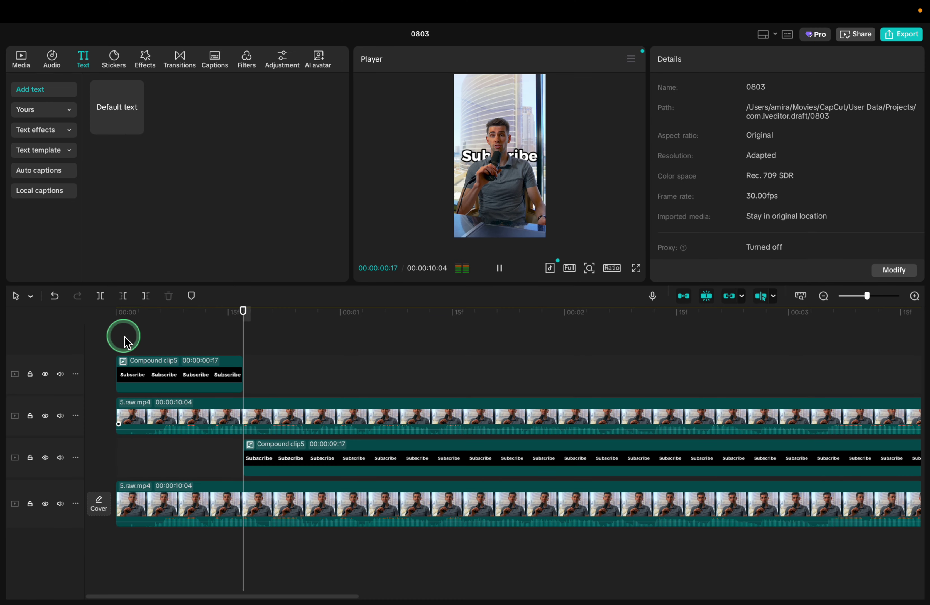
left_click_drag(242, 375, 249, 378)
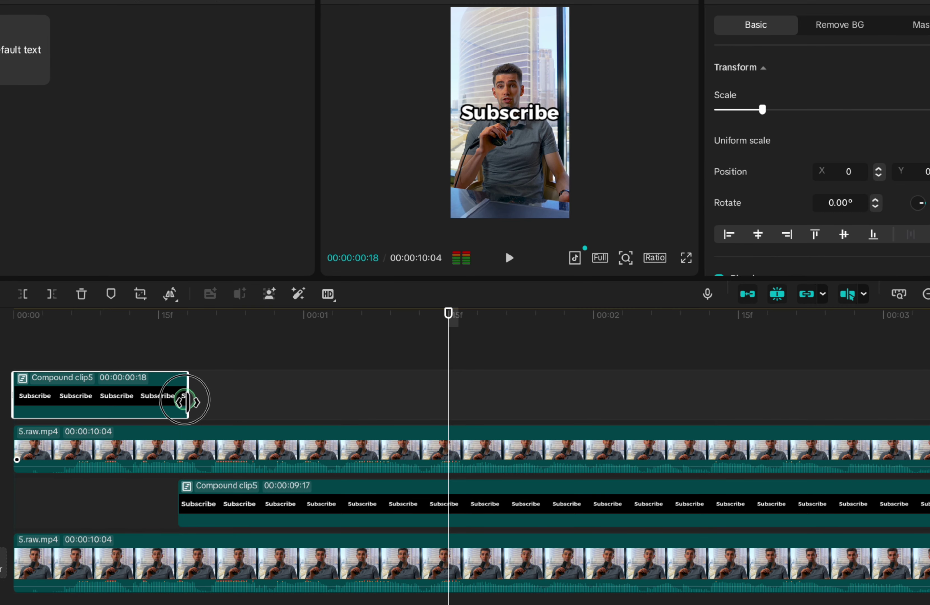
left_click_drag(186, 401, 193, 395)
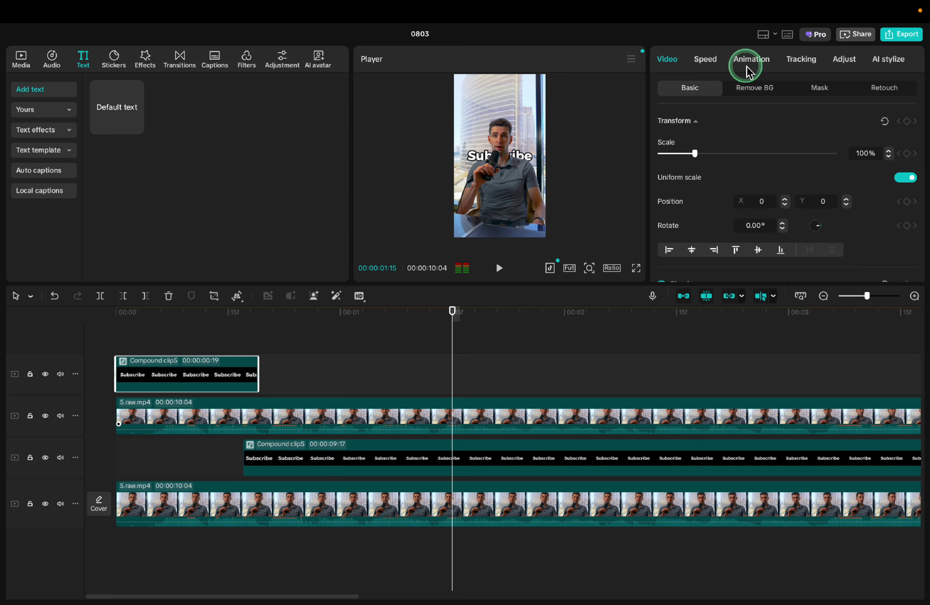
Apply the Fade Out exit animation to the first Subscribe segment and play the text's transition behind the person
left_click(748, 64)
left_click(797, 87)
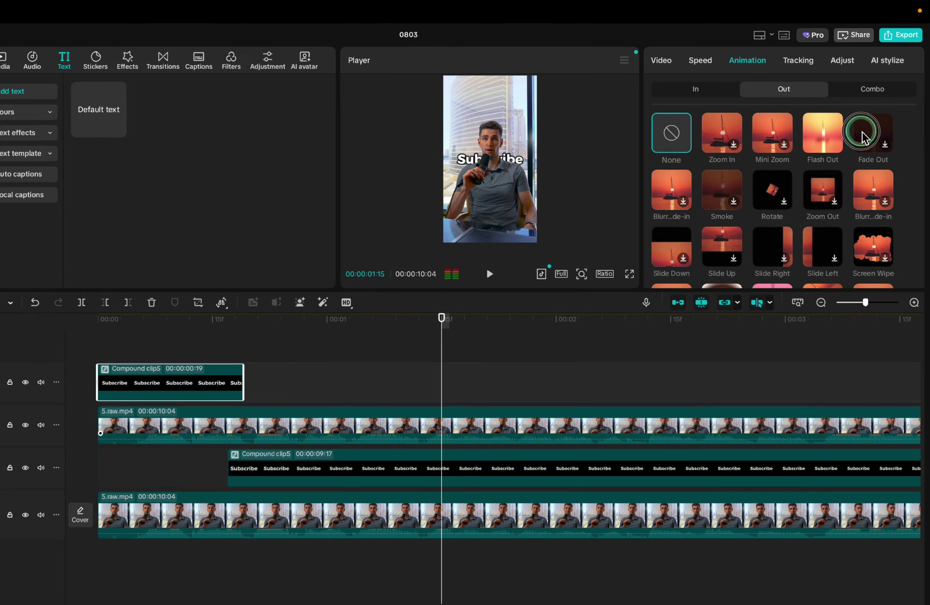
left_click(864, 129)
left_click_drag(625, 432, 773, 415)
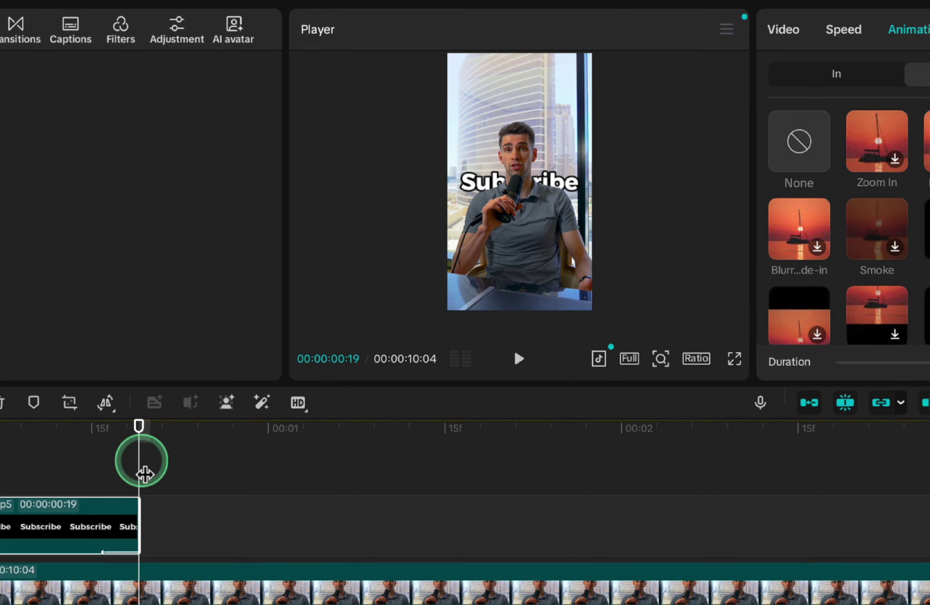
left_click(298, 550)
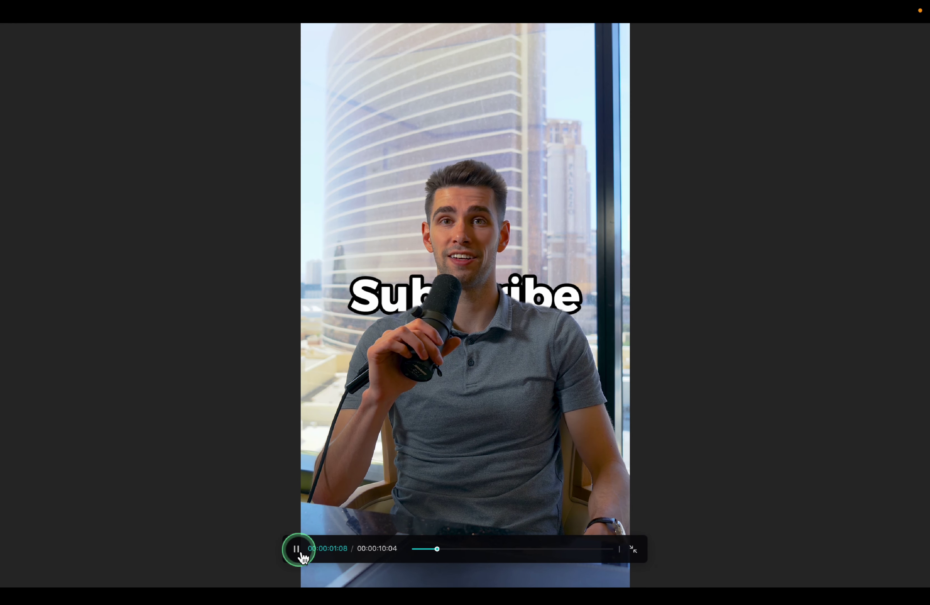
left_click(298, 550)
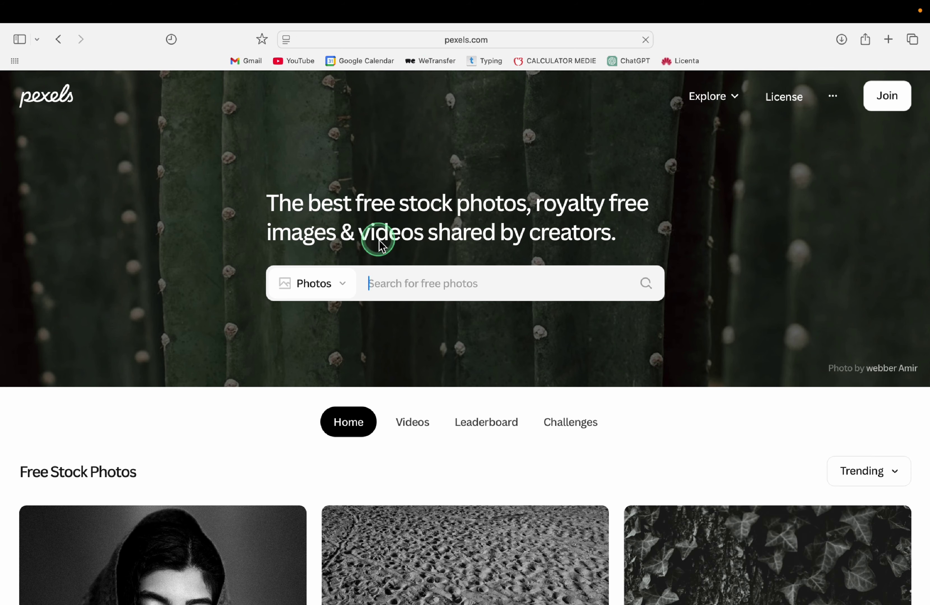
On Pexels, search the free videos for "drone"
left_click(317, 283)
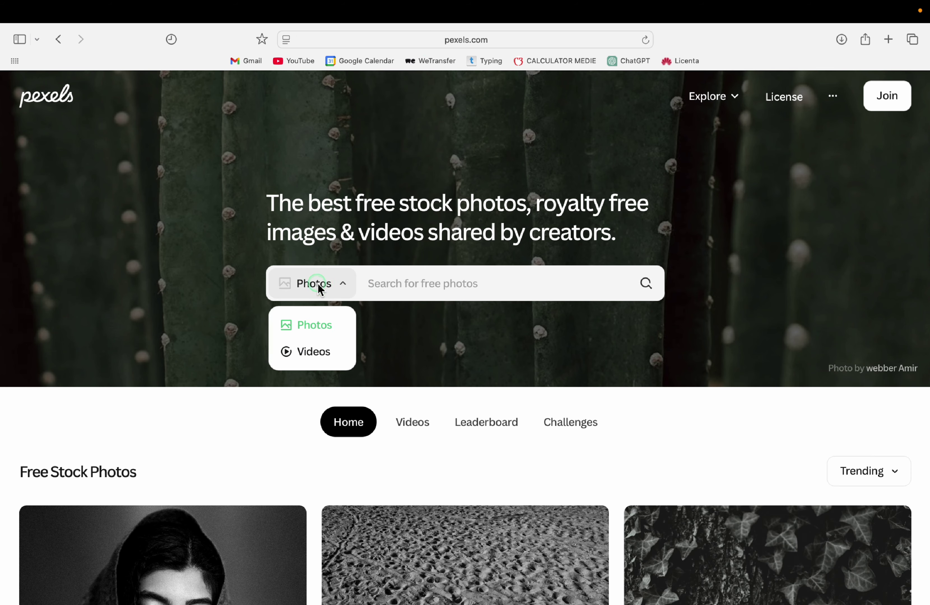
left_click(313, 351)
left_click(409, 287)
type("drone")
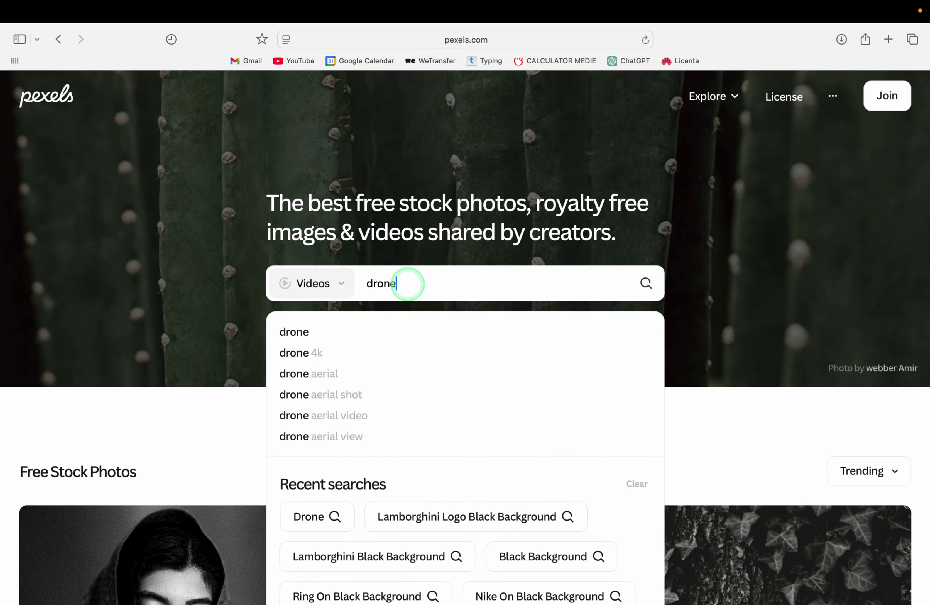
key("Return")
Download the aerial video of waves over a rocky shore and allow downloads from pexels.com
scroll(409, 281, "down", 4)
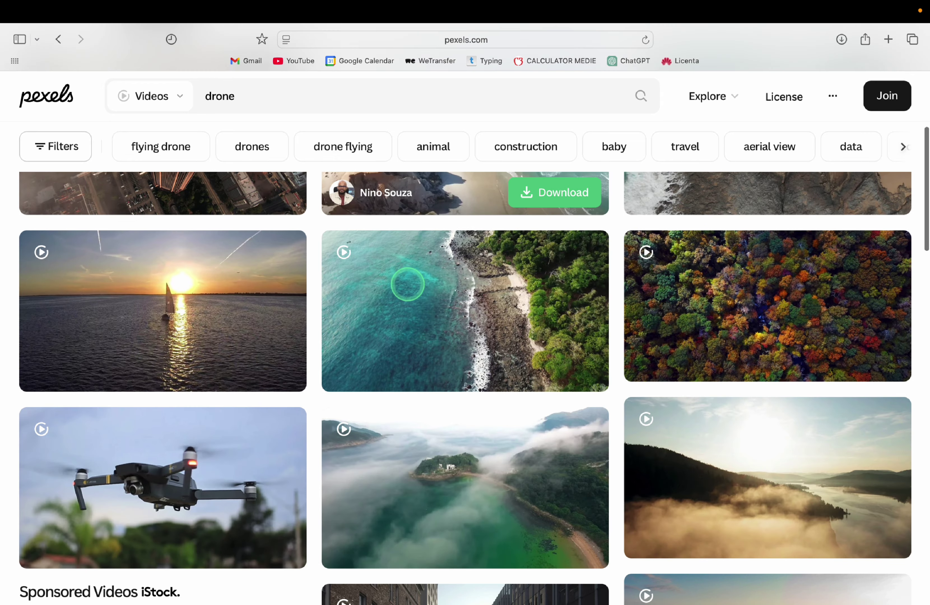
scroll(836, 326, "up", 4)
left_click(836, 326)
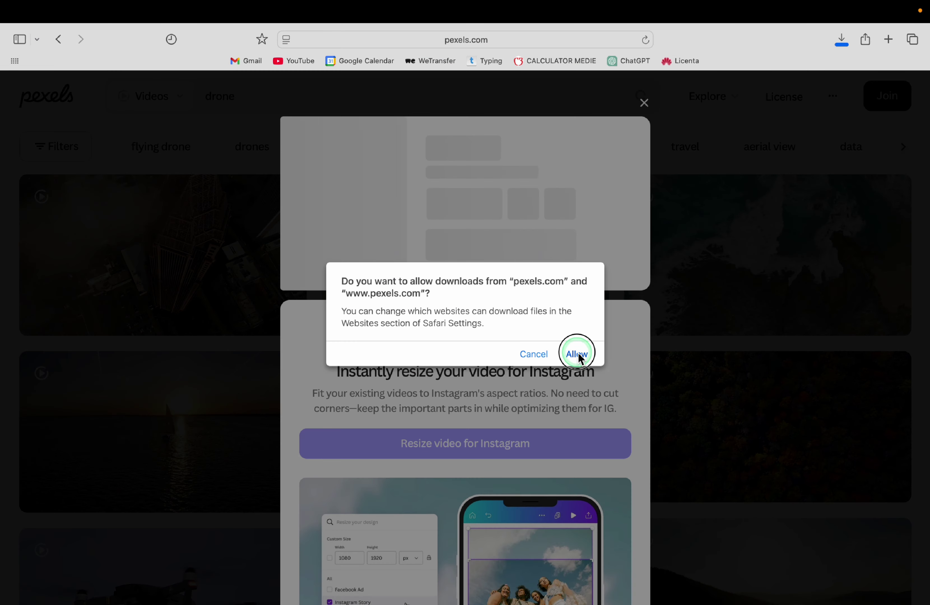
left_click(576, 354)
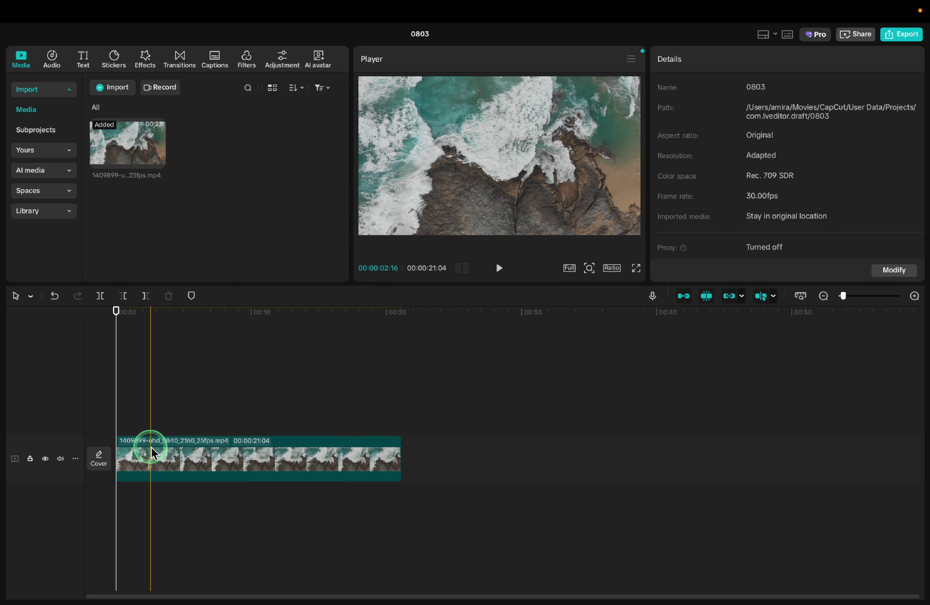
In CapCut, scale the 1409899-uhd_3840_2160_25fps.mp4 clip to 128% and add Transform keyframes at its start and at 00:00:16:13
left_click(151, 452)
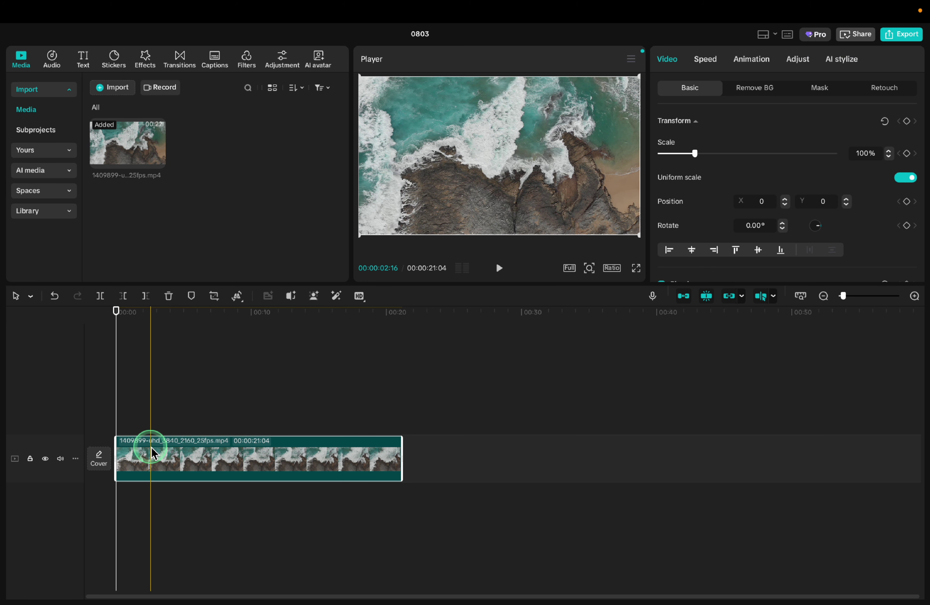
left_click_drag(695, 156, 702, 157)
left_click(121, 450)
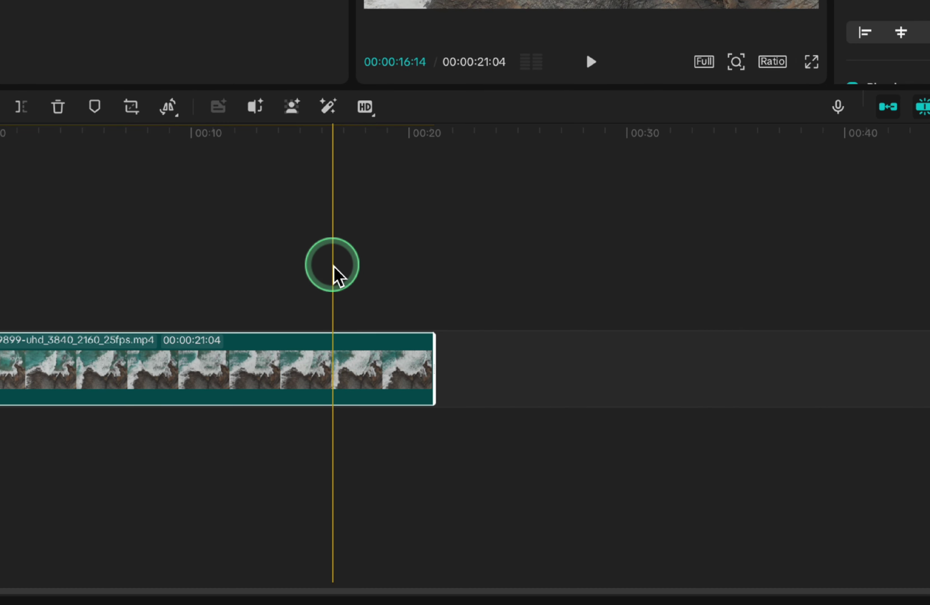
left_click(0, 604)
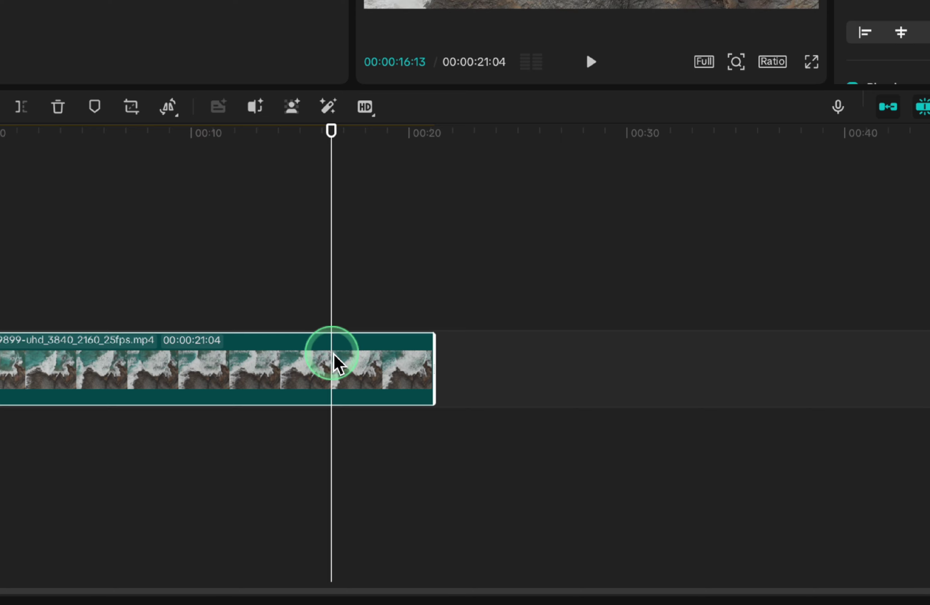
left_click(894, 195)
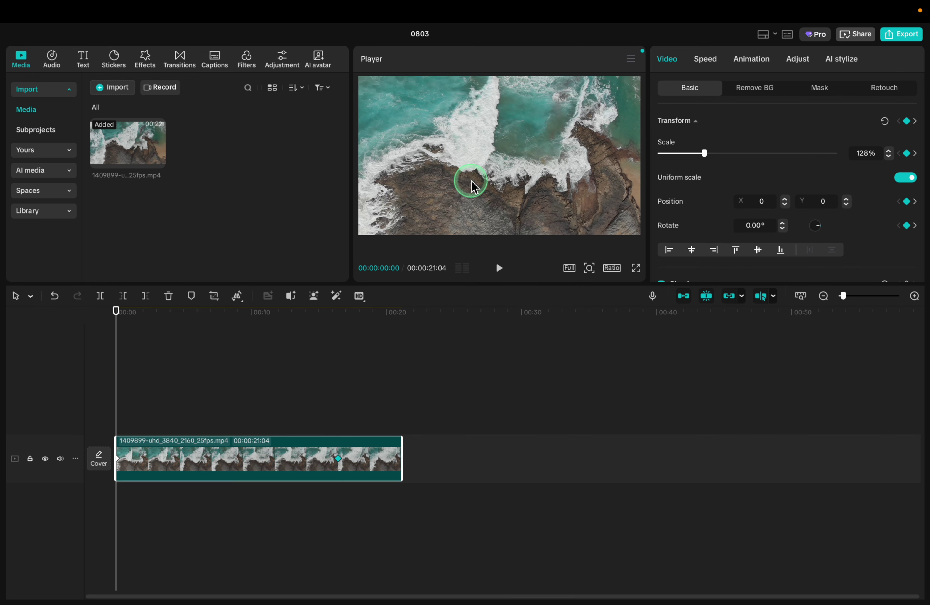
Shift the coastal footage rightward at the first keyframe and leftward at the second, and play the resulting pan
left_click_drag(473, 183, 502, 182)
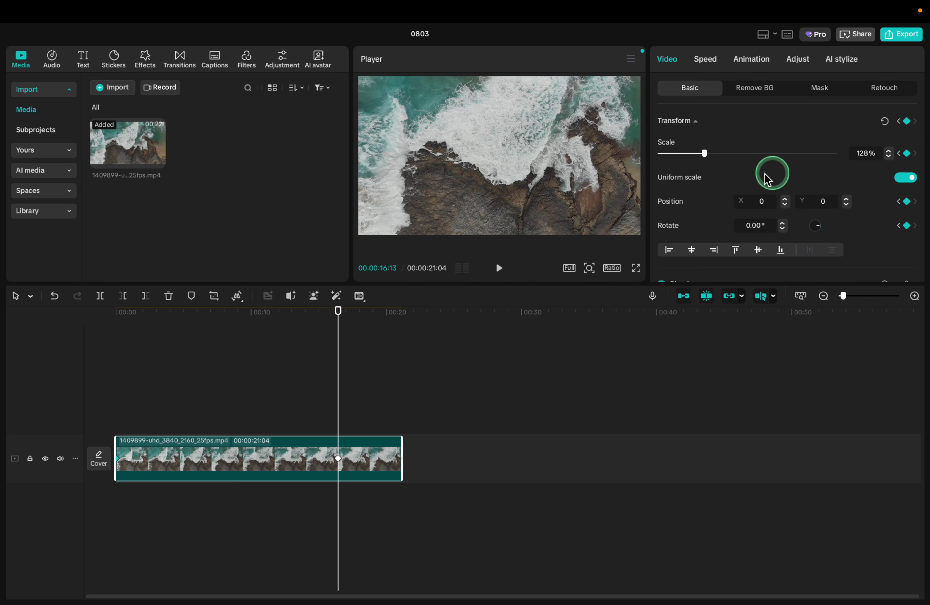
left_click_drag(598, 187, 540, 180)
left_click_drag(603, 262, 612, 260)
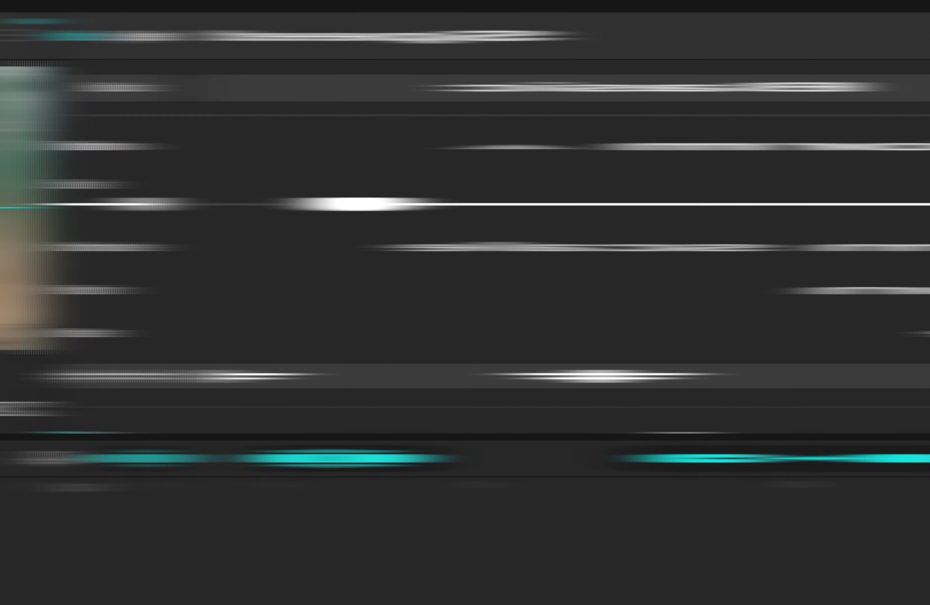
left_click(297, 549)
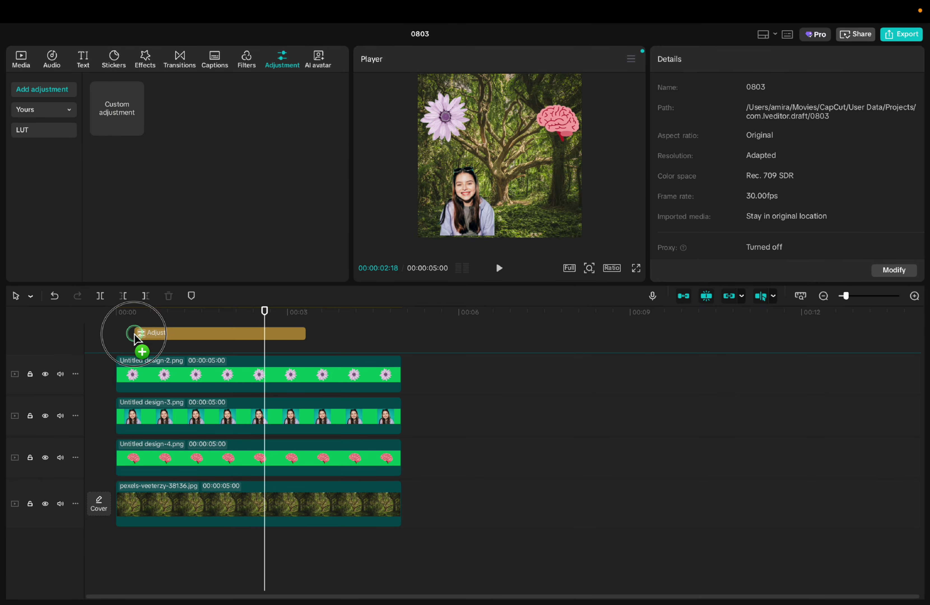
Add a custom adjustment layer above the image clips, spanning the full timeline from its start
left_click_drag(129, 342, 118, 341)
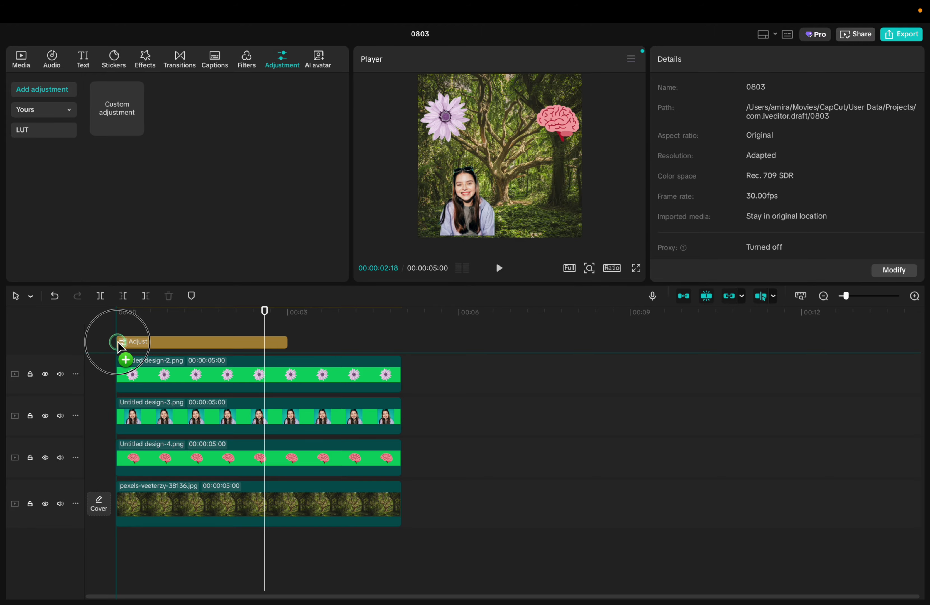
left_click(746, 160)
mouse_move(746, 188)
left_mouse_down()
mouse_move(735, 192)
mouse_move(745, 204)
left_mouse_up()
scroll(712, 254, "down", 4)
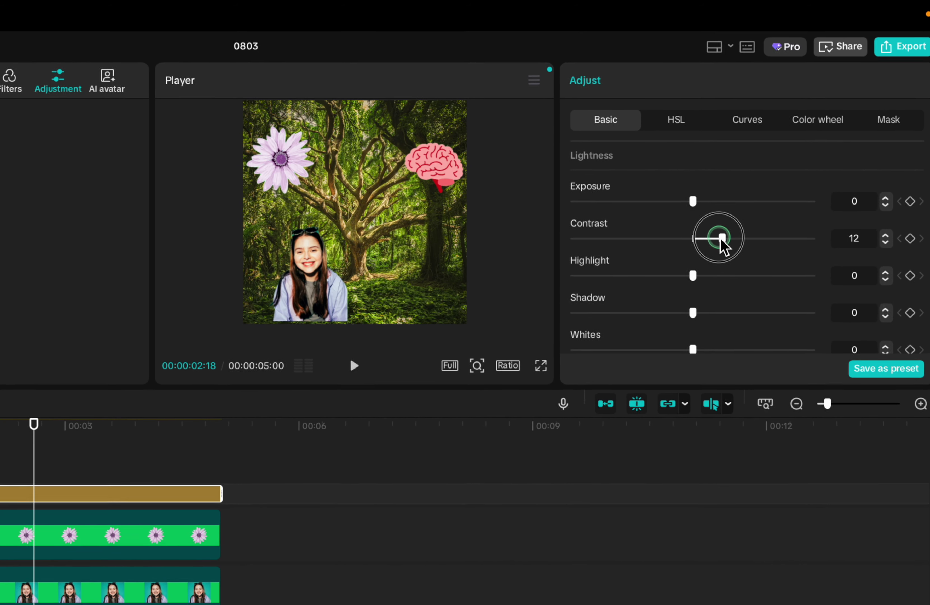
Set the adjustment layer's contrast to 11, highlight to -6 and whites to 8, and lower its blacks slightly
left_click_drag(720, 239, 719, 239)
left_click_drag(707, 275, 678, 275)
left_click(702, 313)
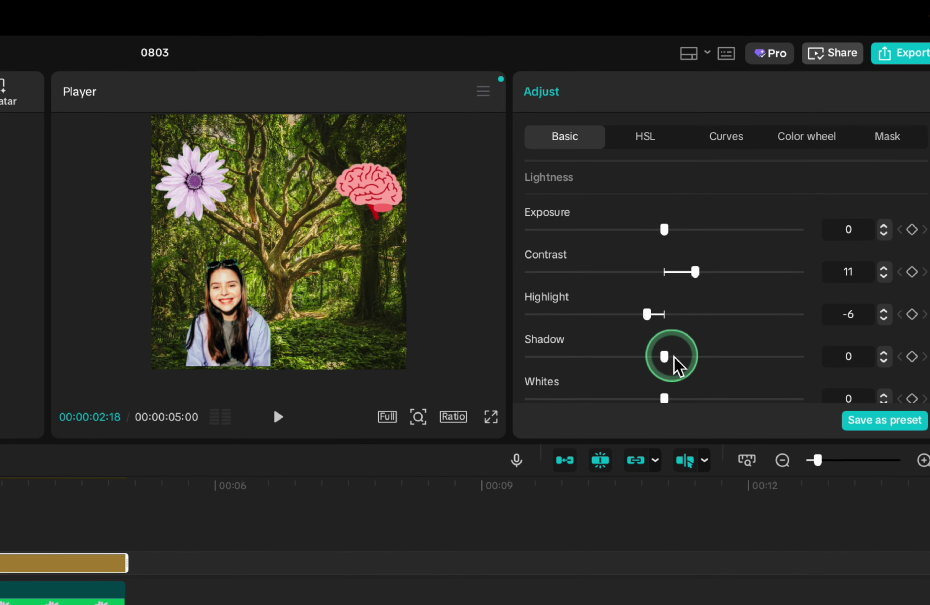
mouse_move(674, 357)
left_mouse_down()
mouse_move(691, 357)
mouse_move(663, 357)
left_mouse_up()
scroll(663, 334, "down", 3)
left_click_drag(663, 286, 686, 286)
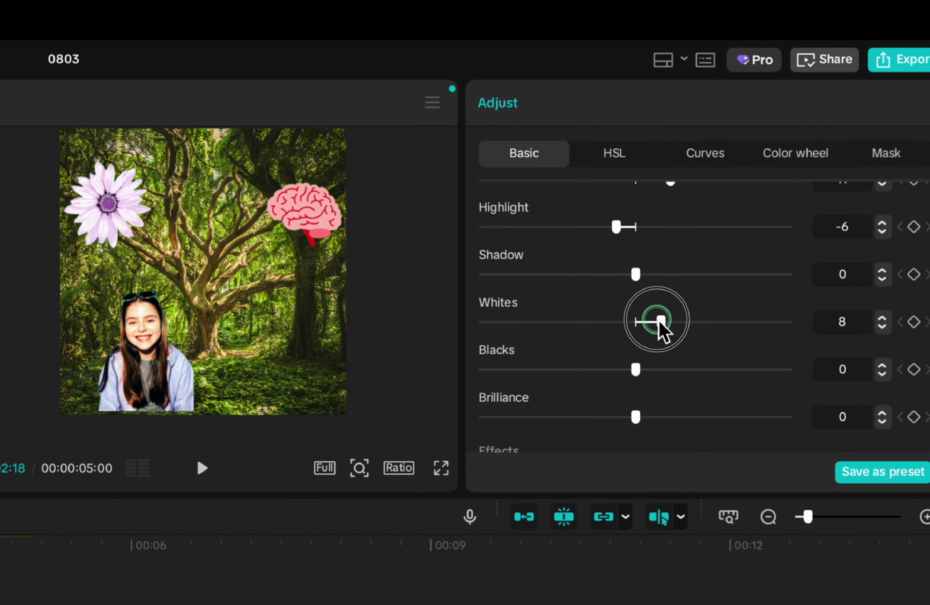
left_click_drag(635, 369, 623, 369)
Combine the three Untitled design clips and the forest background into one compound clip
left_click(353, 320)
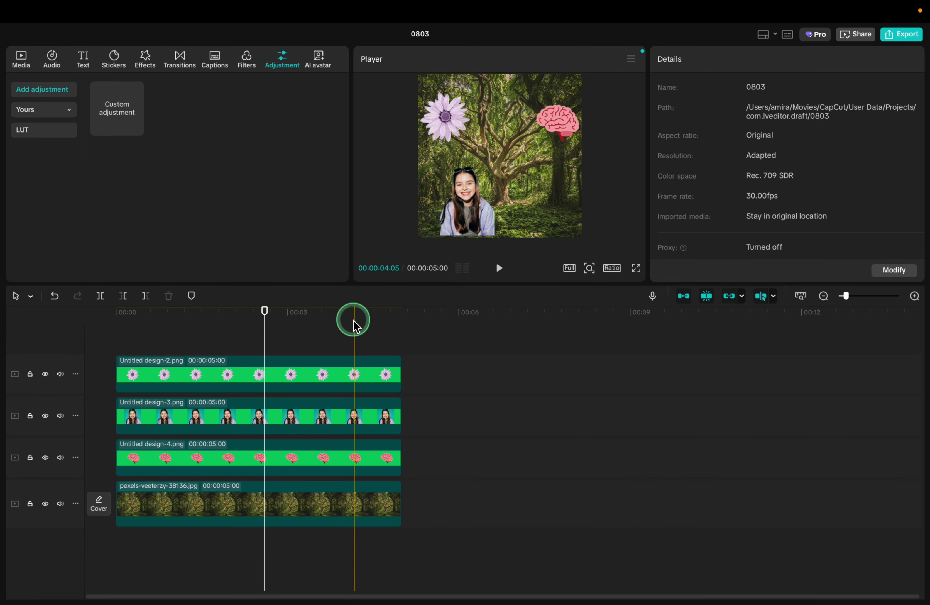
left_click_drag(347, 339, 276, 510)
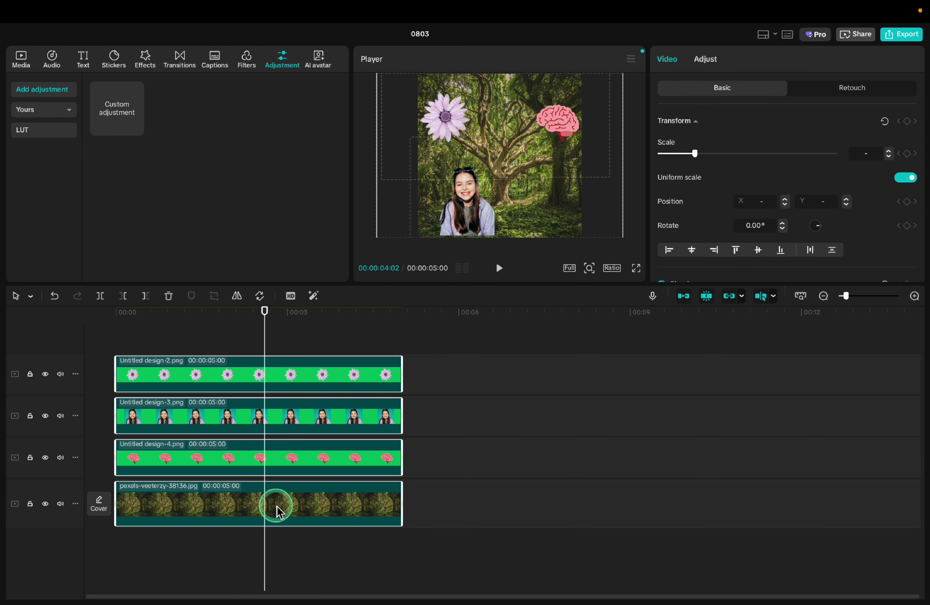
right_click(276, 510)
left_click(380, 354)
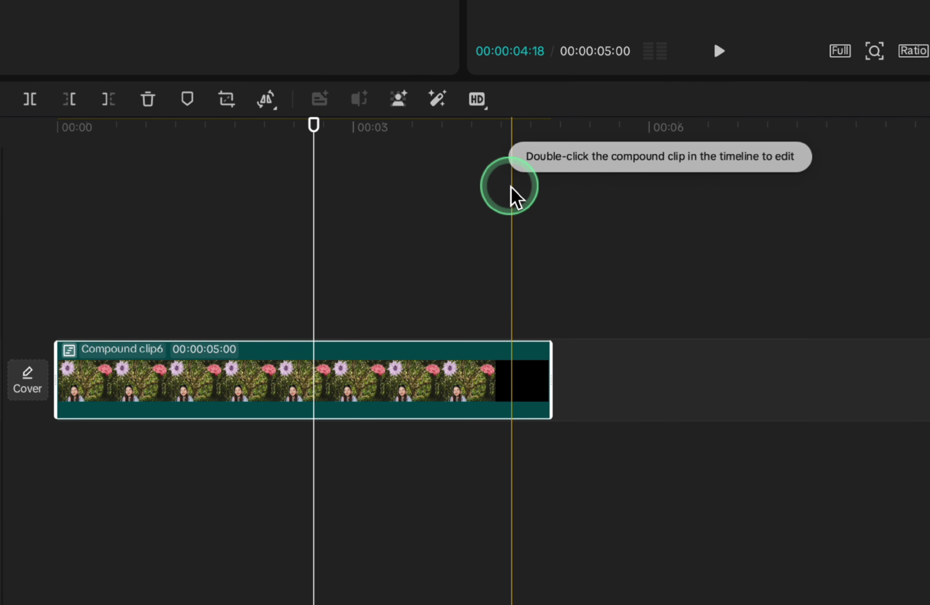
Fade the compound clip's tones by lowering the Luma curve's white point and raising its black point
left_click(929, 0)
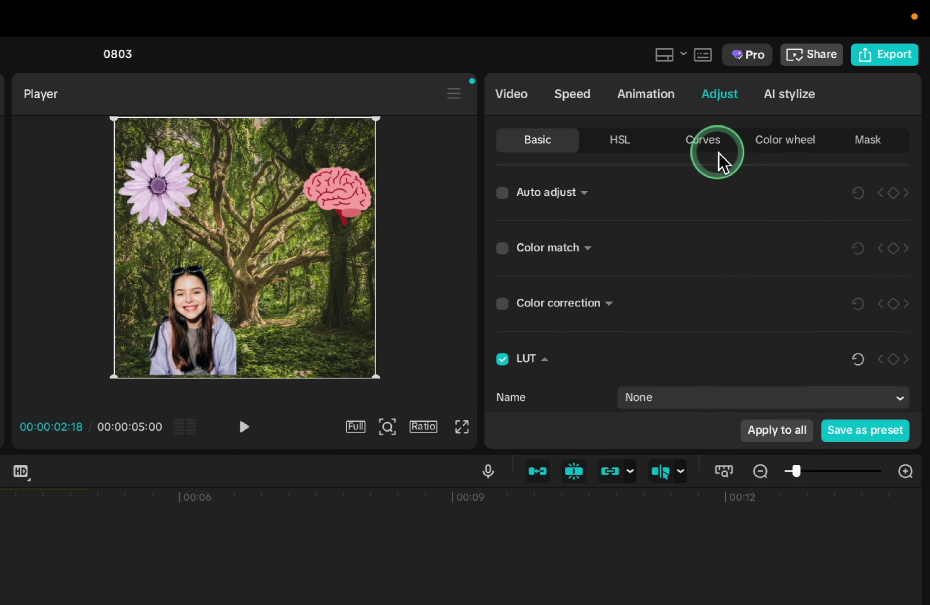
left_click(789, 89)
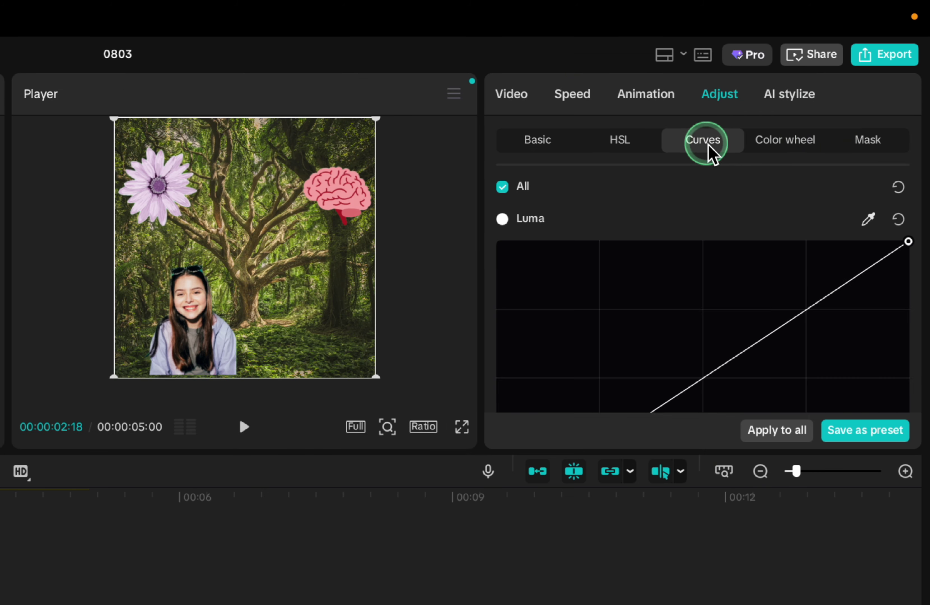
scroll(863, 236, "down", 3)
left_click_drag(908, 185, 909, 246)
scroll(858, 318, "down", 2)
scroll(824, 330, "down", 2)
left_click_drag(503, 342, 498, 278)
scroll(626, 299, "up", 5)
scroll(624, 291, "down", 2)
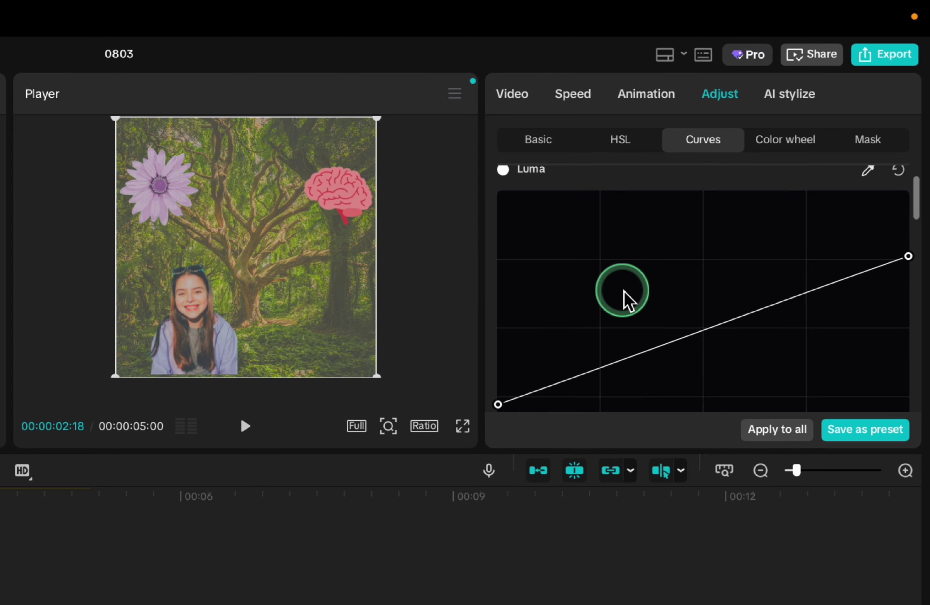
Add a custom adjustment layer spanning the compound clip, with saturation and exposure at -6 and contrast at 8
left_click_drag(118, 105, 136, 380)
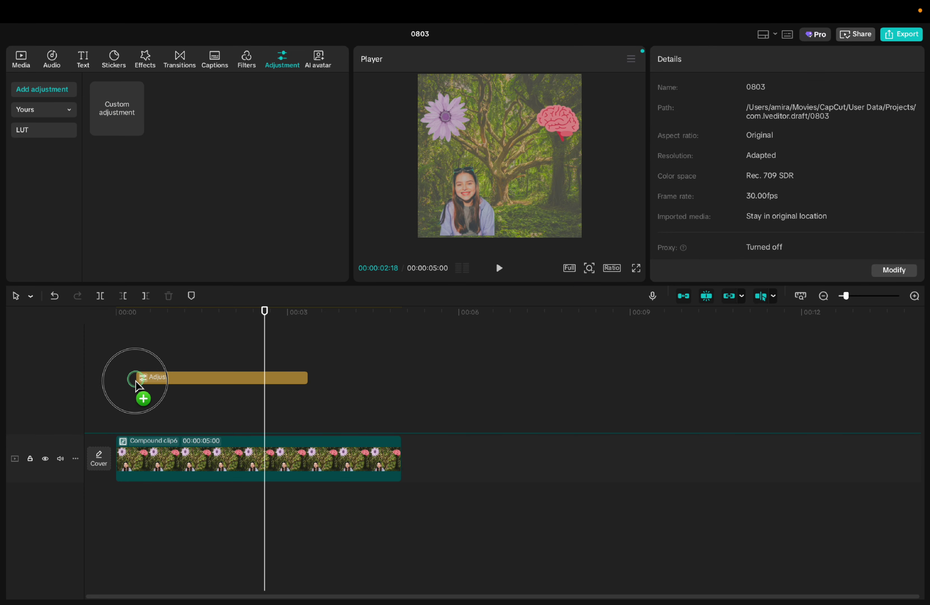
left_click_drag(746, 214, 645, 297)
scroll(738, 196, "down", 3)
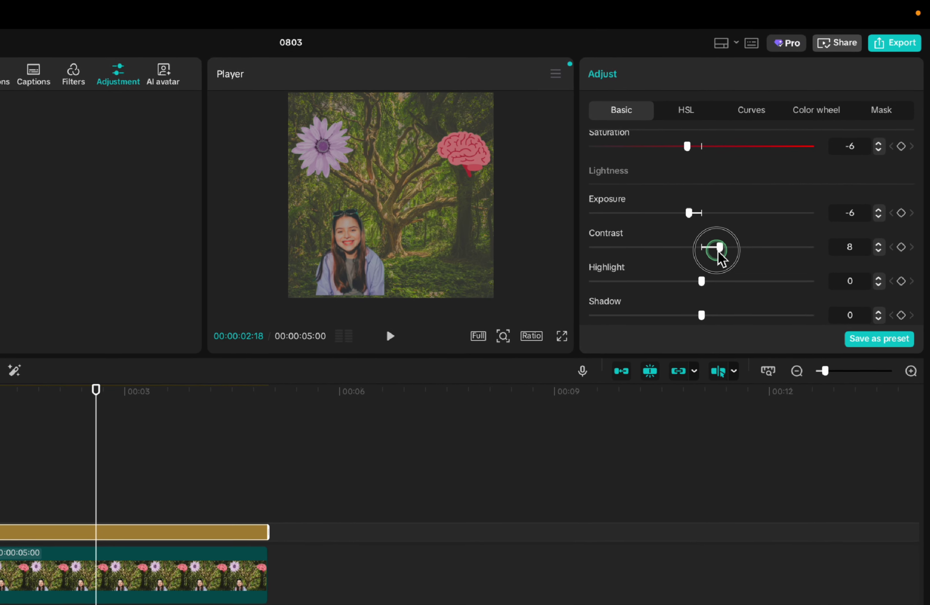
Set the adjustment layer's highlight to 9 and shadow to -8, and open its HSL controls
scroll(720, 258, "down", 2)
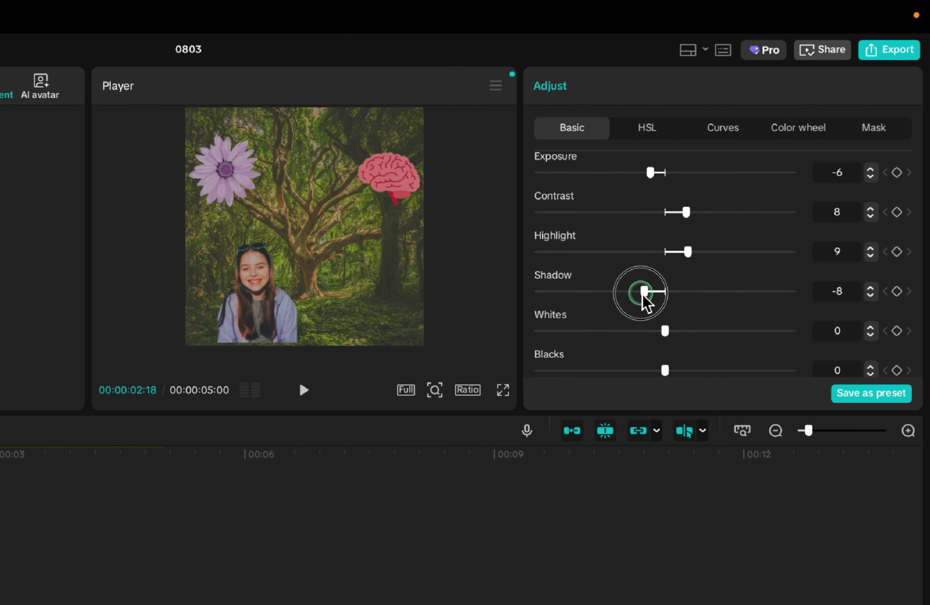
scroll(647, 293, "down", 3)
left_click(675, 217)
scroll(668, 228, "down", 3)
left_click(644, 129)
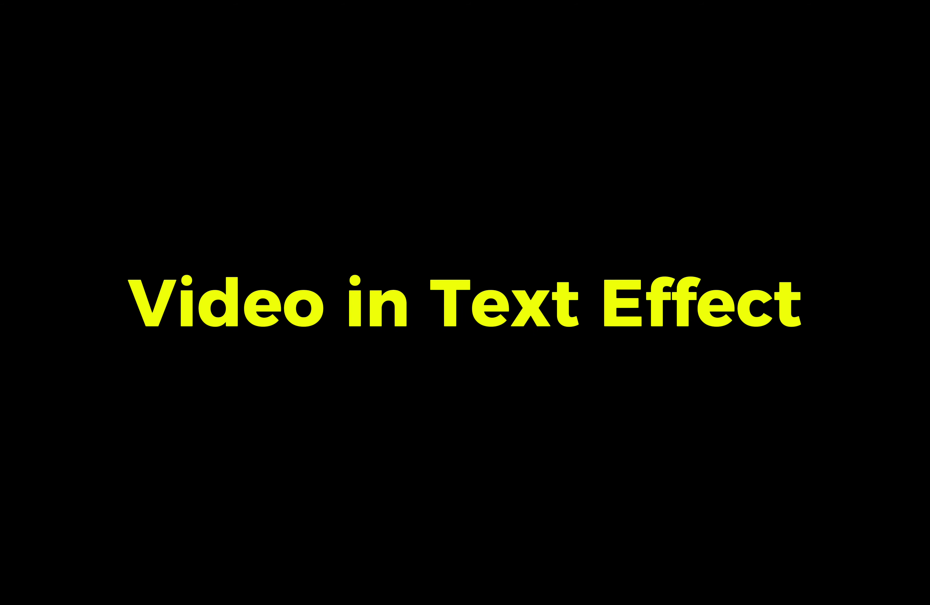
left_click(299, 550)
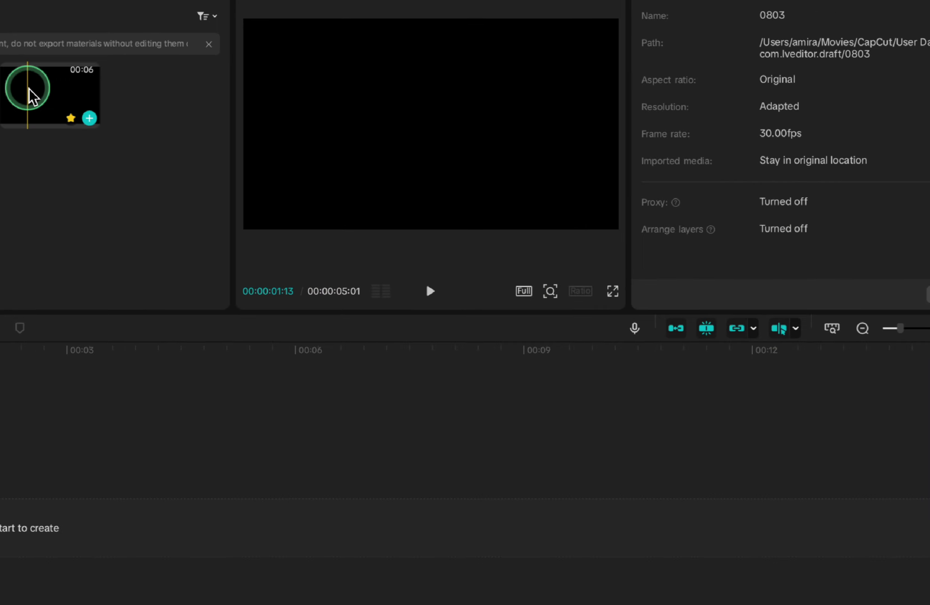
Place the black stock clip on the empty timeline and add a text clip reading "Subscribe" above it from the start
left_click_drag(33, 97, 0, 502)
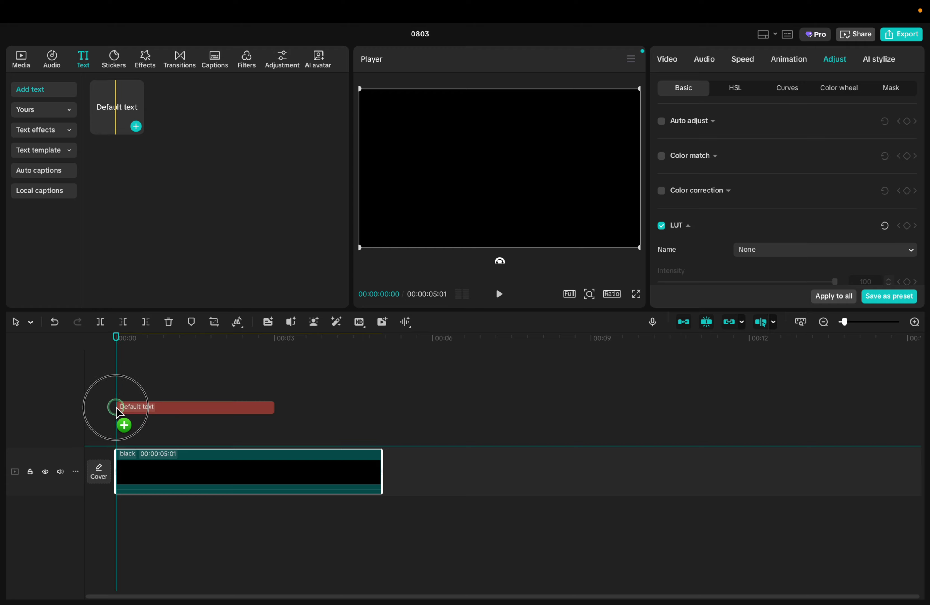
left_click_drag(120, 422, 121, 437)
left_click(655, 114)
type("Subscribe")
left_click(911, 204)
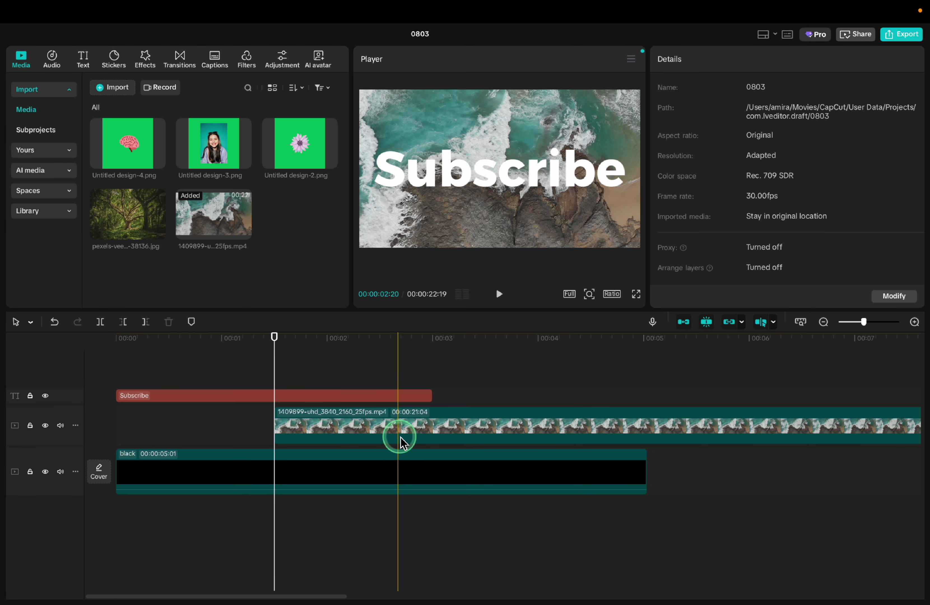
Align the 1409899-uhd_3840_2160_25fps.mp4 clip to the timeline's start and place the Subscribe text, nested in a compound clip, beneath it
left_click_drag(399, 431, 214, 441)
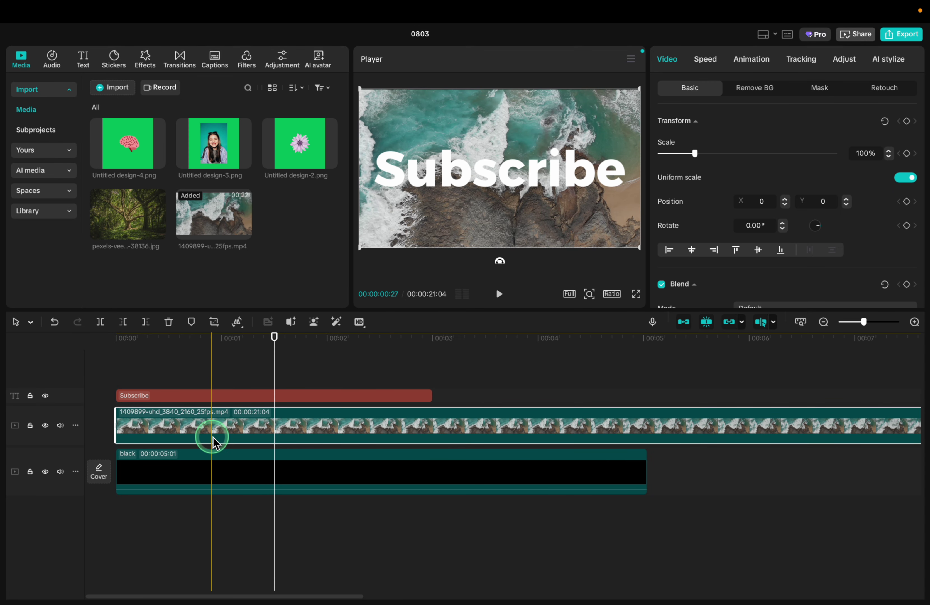
key("alt+g")
left_click_drag(550, 415, 539, 468)
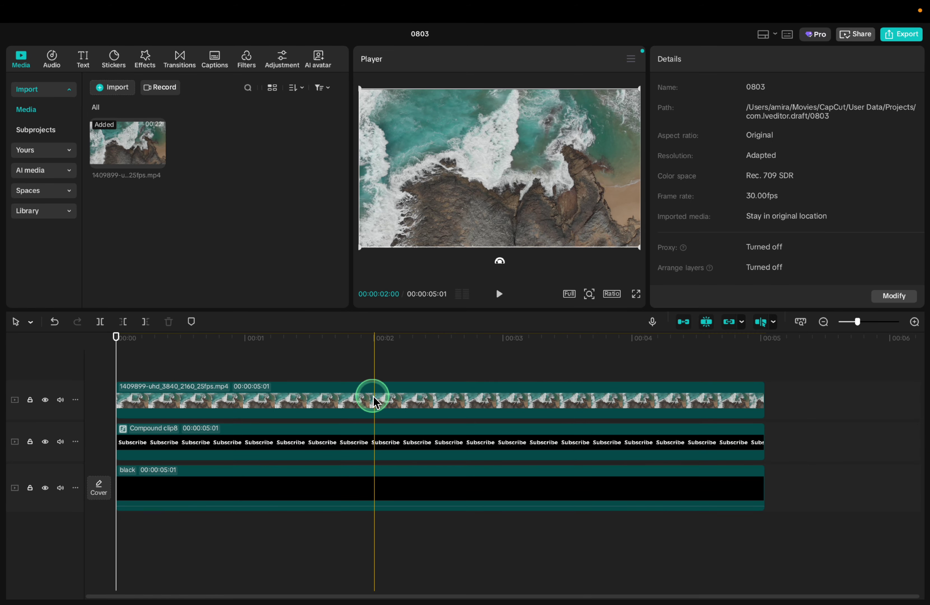
Set the blend mode of the 1409899-uhd_3840_2160_25fps.mp4 clip to Darken
left_click(365, 397)
scroll(762, 244, "down", 3)
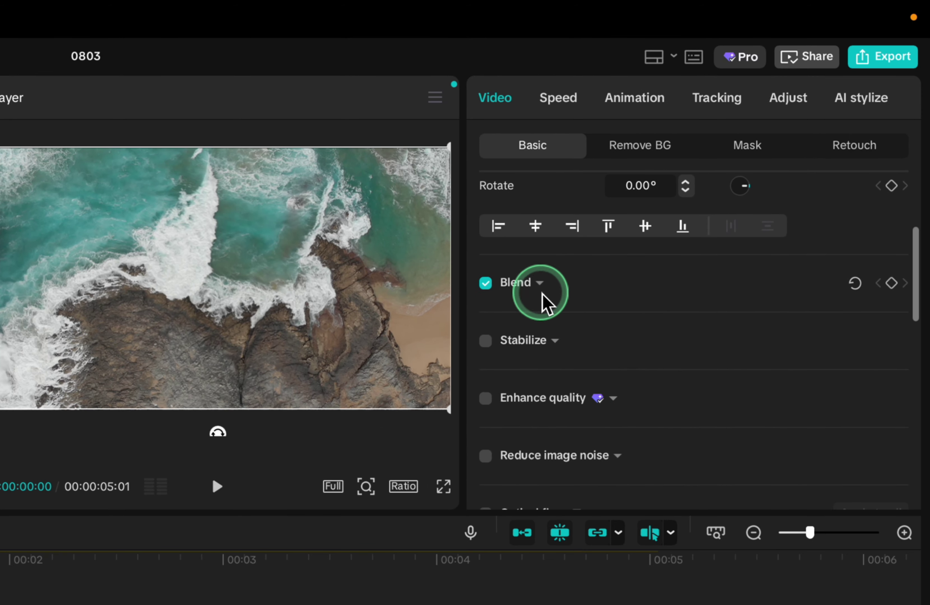
left_click(535, 285)
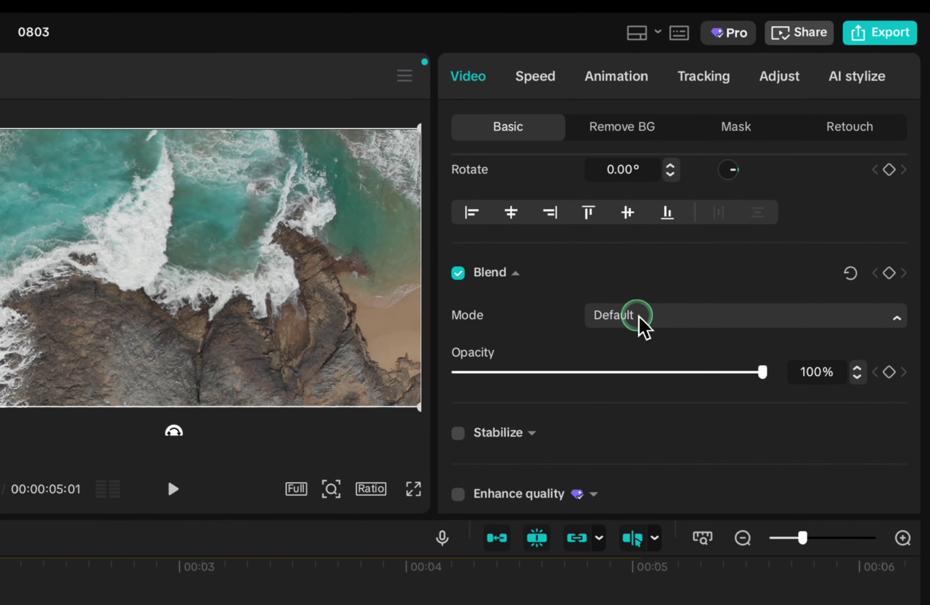
left_click(635, 323)
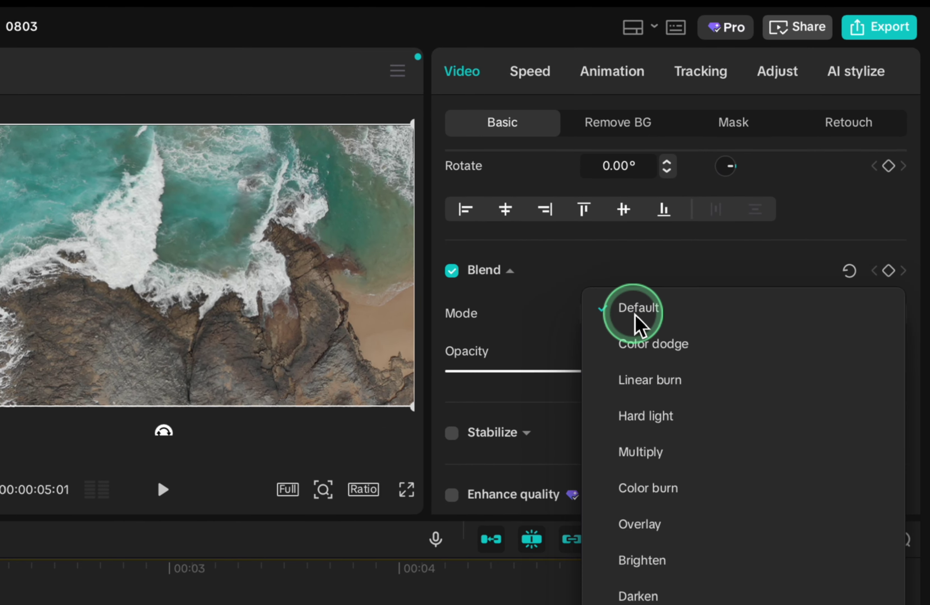
left_click(656, 597)
Apply the Screen Wipe in-animation with a 2.0 s duration to the Subscribe compound clip and preview it full screen
left_click(782, 59)
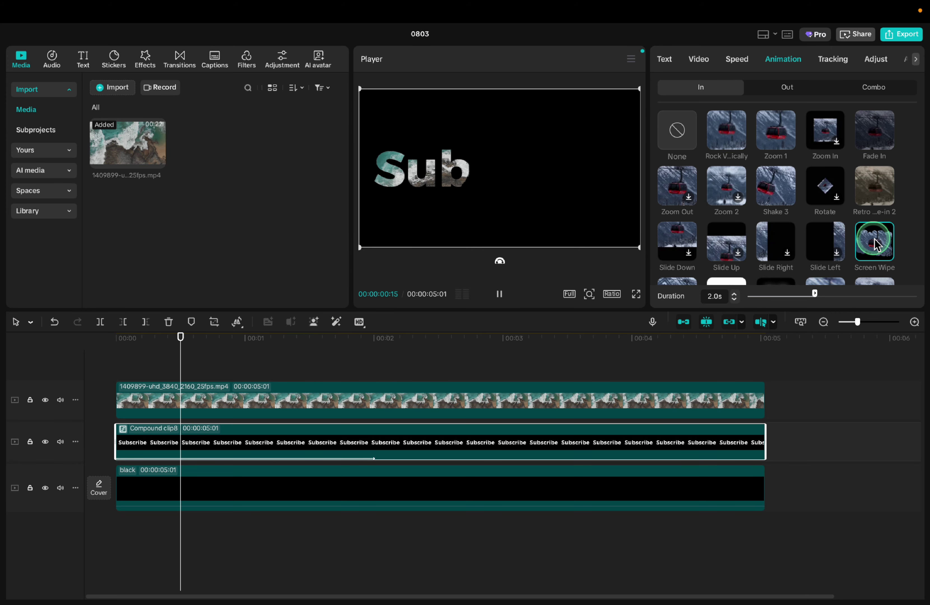
left_click(635, 294)
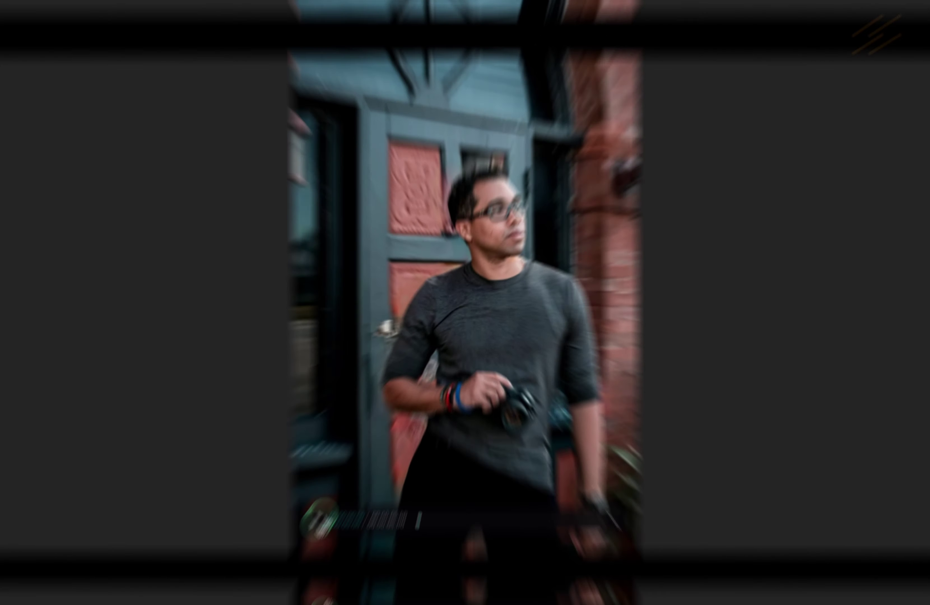
Apply the 3D Zoom effect from the Motion video effects to the photo clip and play the result
left_click(300, 550)
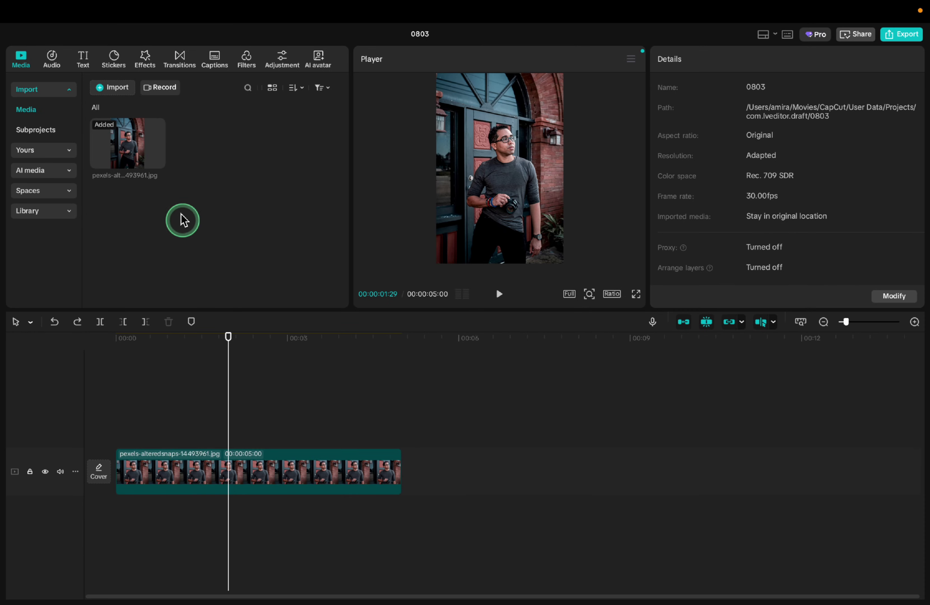
left_click(148, 73)
left_click(41, 114)
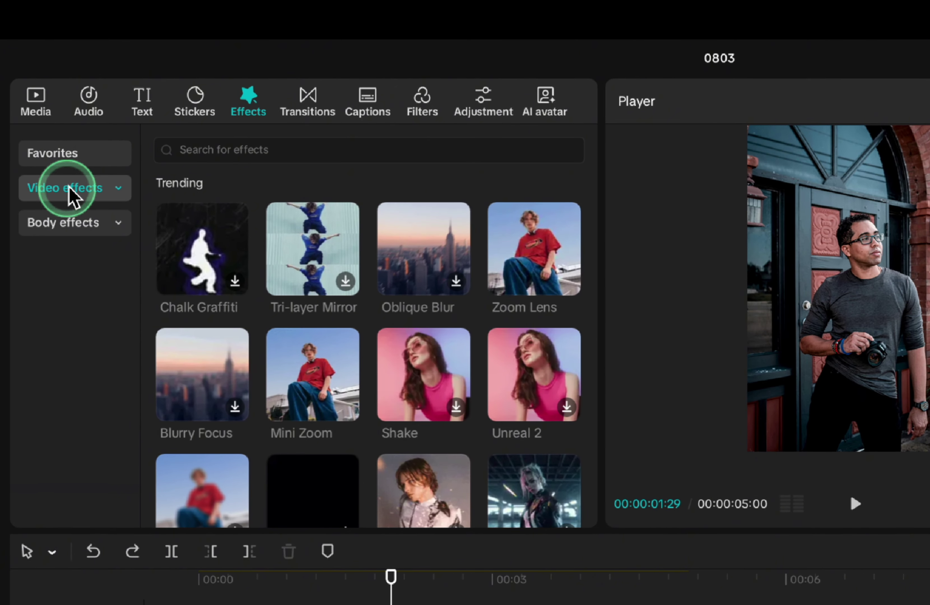
scroll(70, 375, "down", 6)
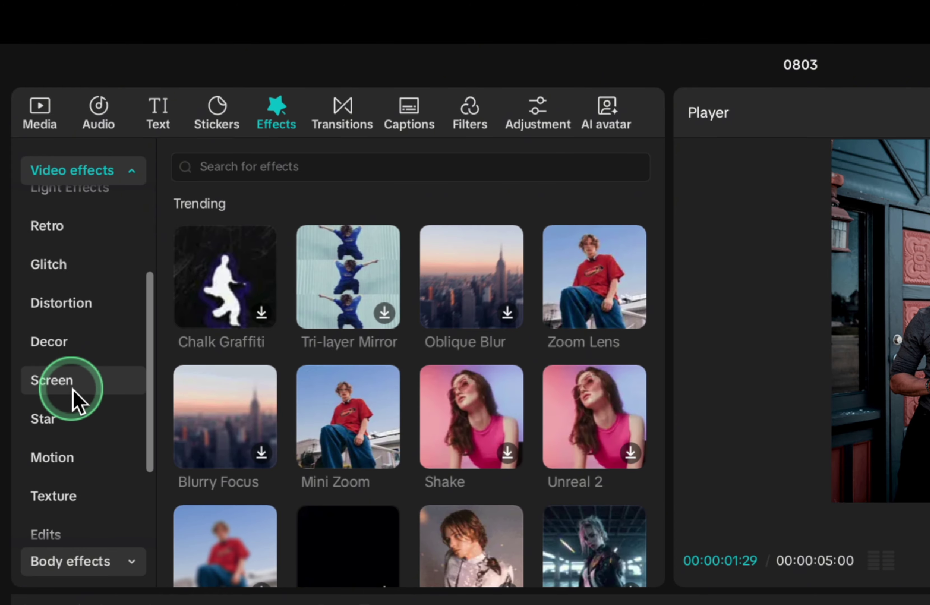
left_click(52, 431)
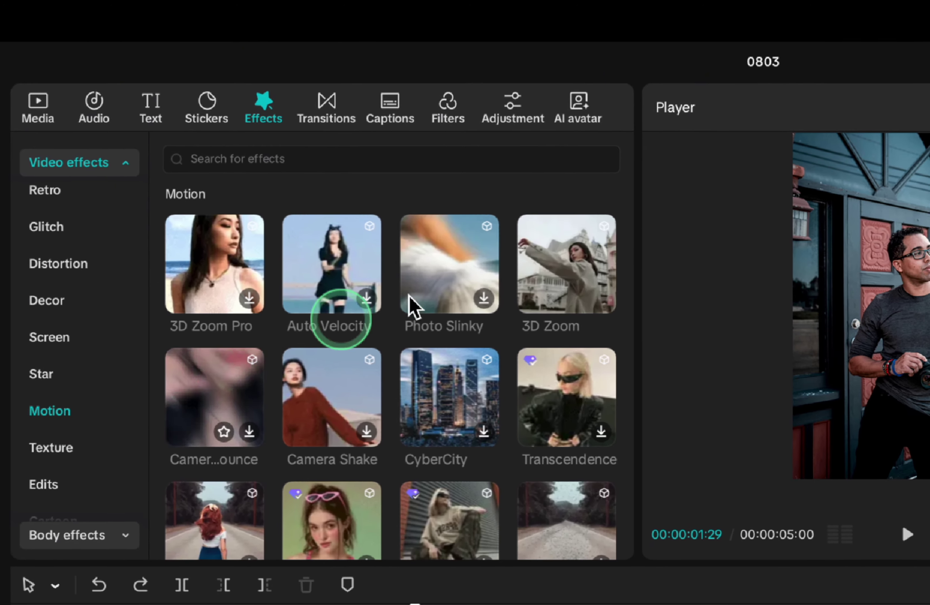
mouse_move(599, 290)
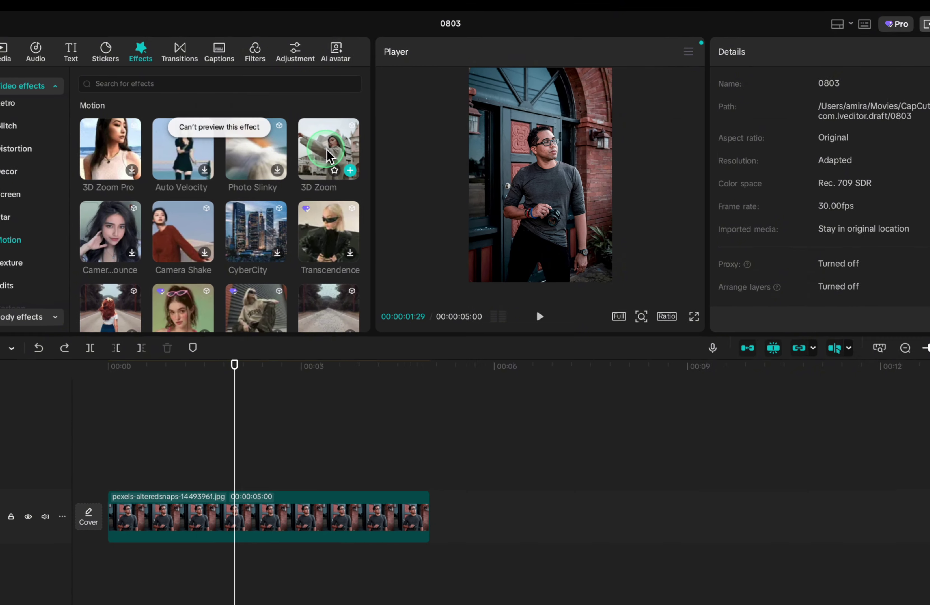
mouse_move(329, 155)
left_mouse_down()
mouse_move(226, 448)
mouse_move(169, 513)
mouse_move(155, 479)
left_mouse_up()
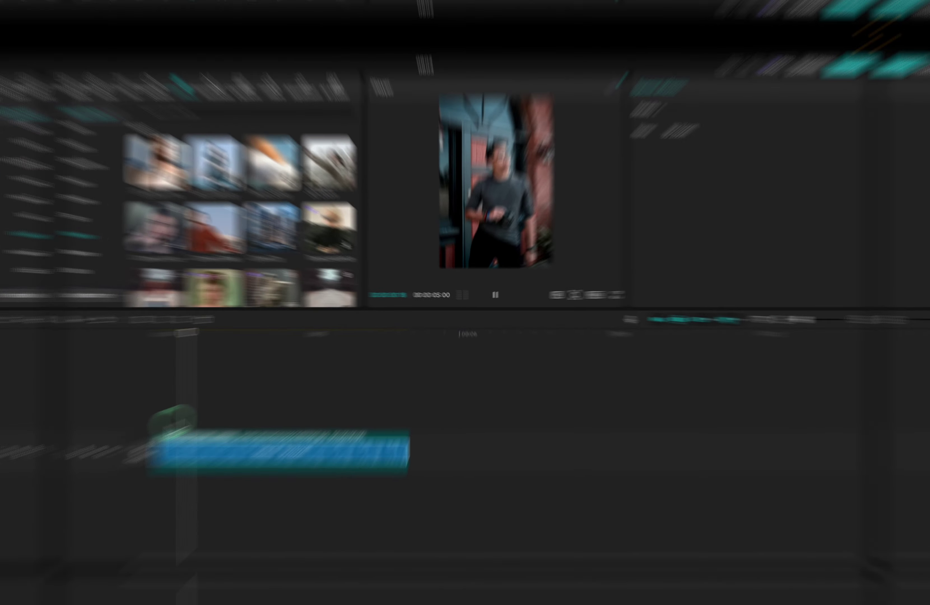
key("space")
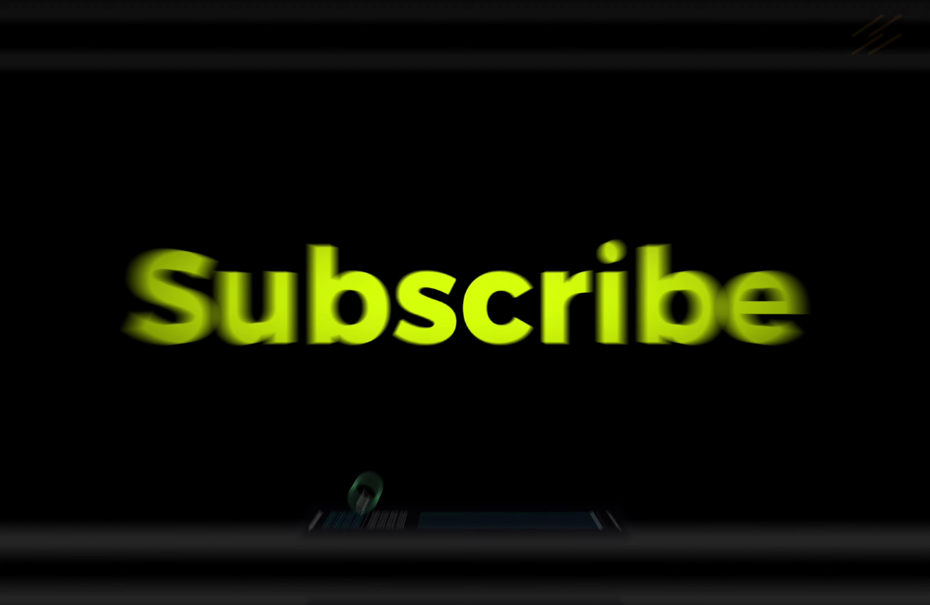
Add a default text clip at the start of the empty 0801 timeline and change its text to "Subscribe"
left_click(300, 549)
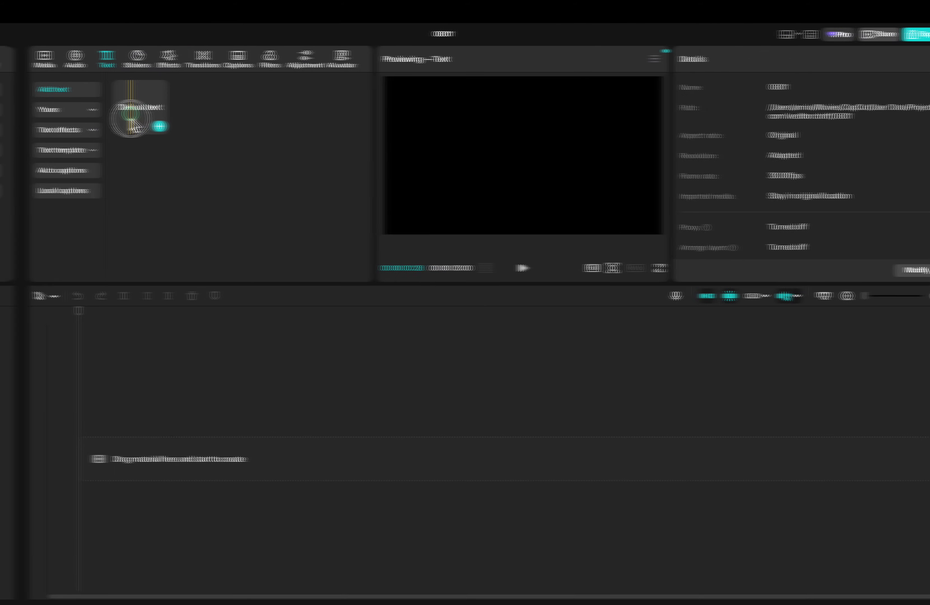
left_click(673, 175)
key("super+a")
type("Subscribe")
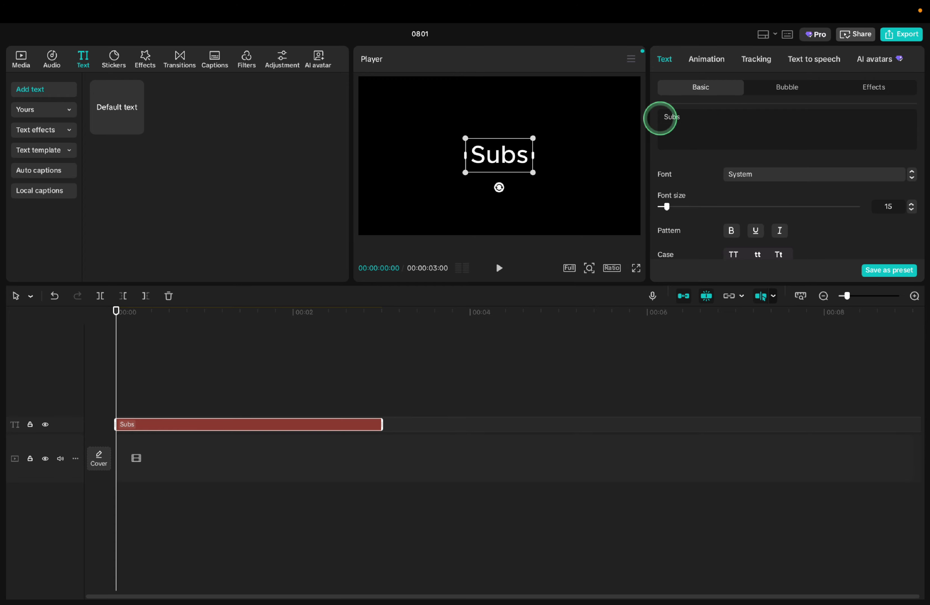
Set the Subscribe text to Montserrat at font size 22, color it yellow, and enlarge it in the frame
left_click(748, 176)
left_click(771, 231)
left_click(911, 203)
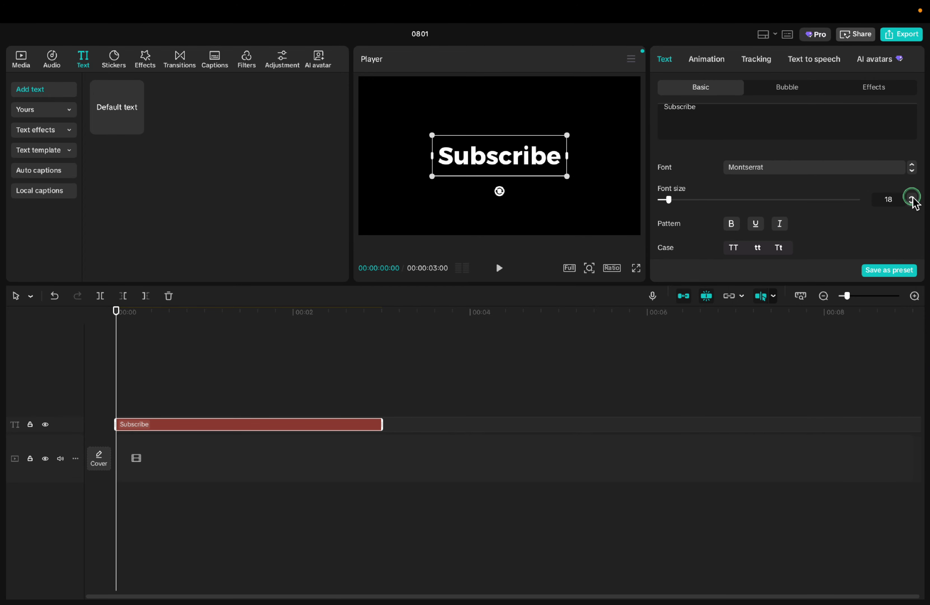
left_click(911, 203)
scroll(903, 200, "down", 3)
left_click(841, 205)
left_click_drag(583, 181, 602, 185)
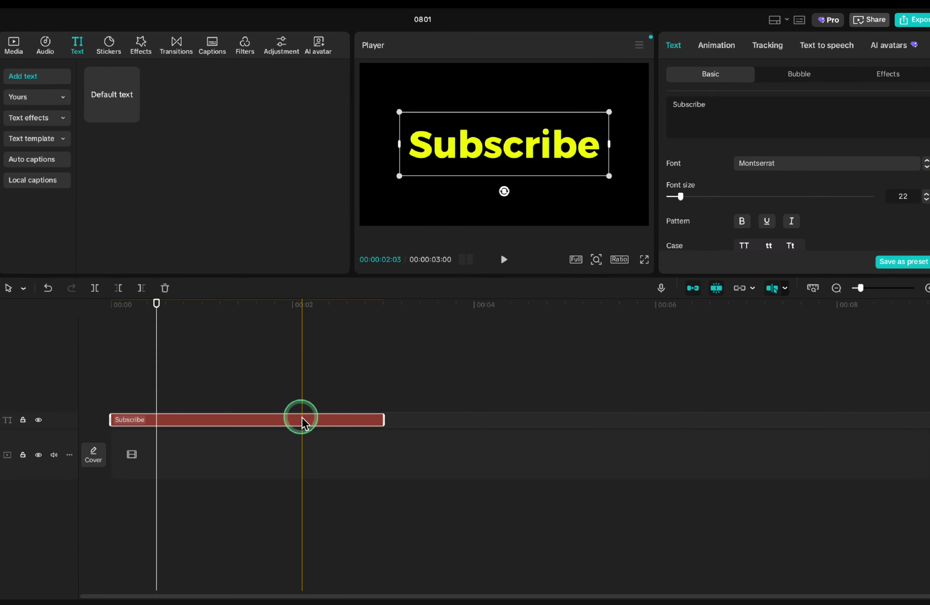
Convert the Subscribe text into a compound clip and apply a Circle mask to it
right_click(303, 421)
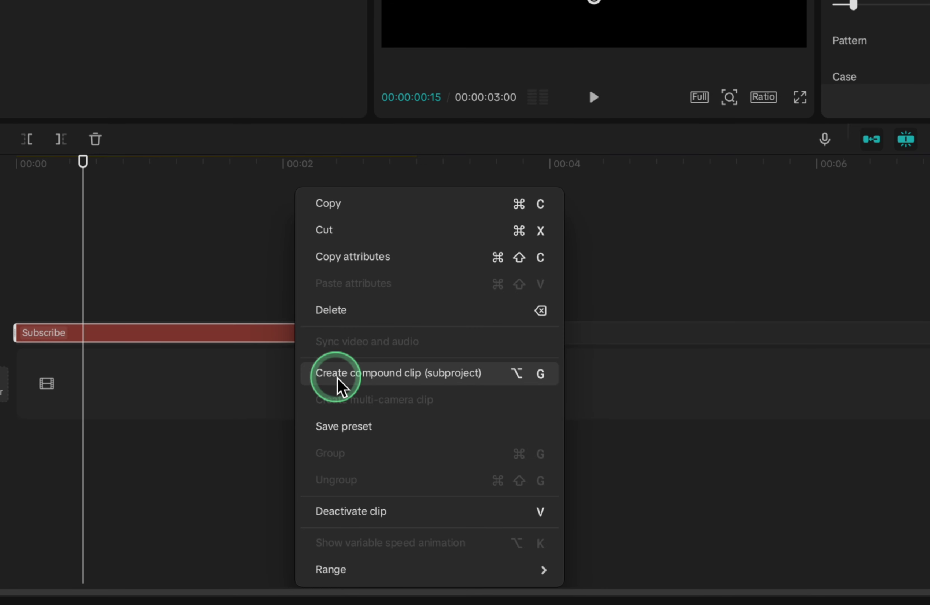
left_click(338, 379)
left_click(699, 60)
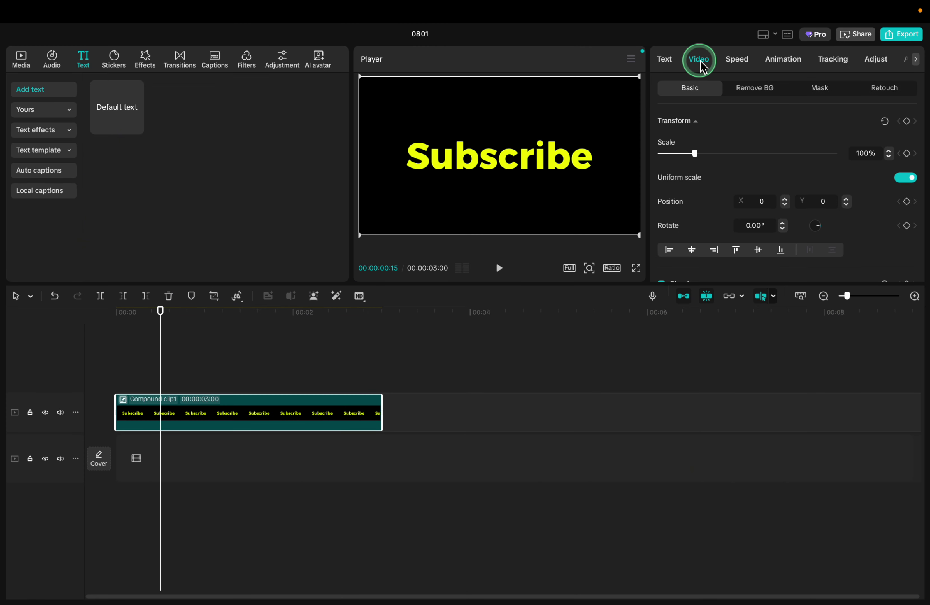
left_click(819, 89)
left_click(691, 140)
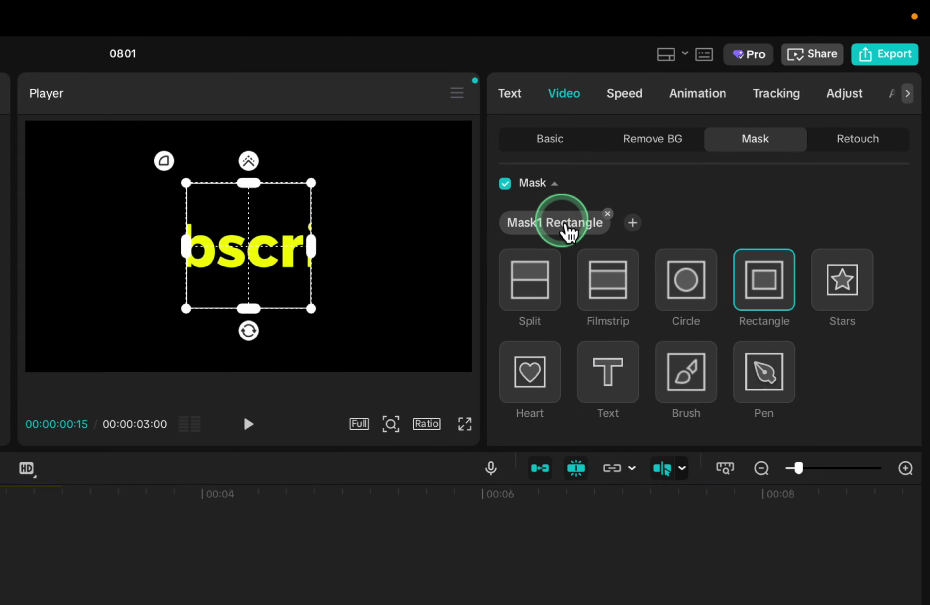
left_click(777, 179)
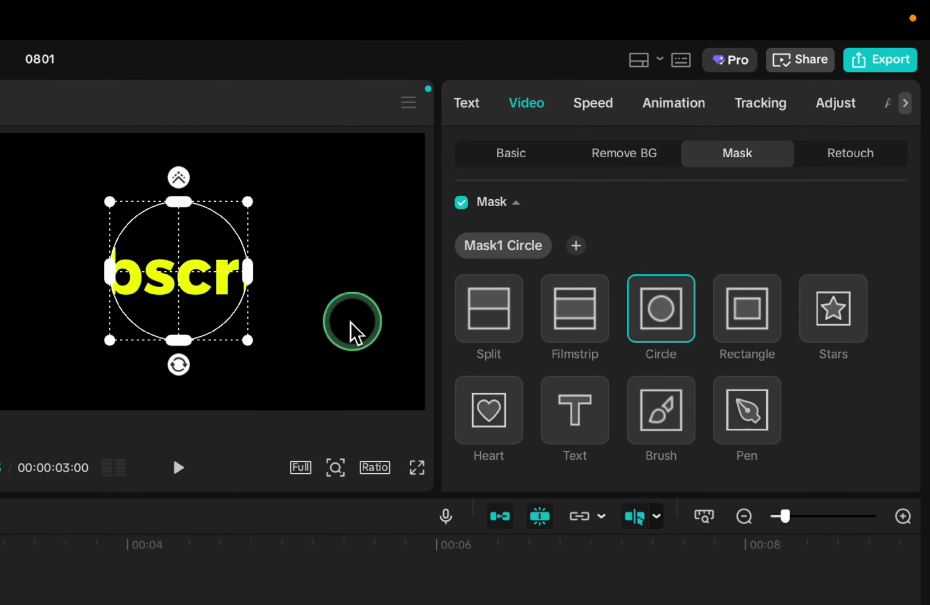
Shrink the circle mask to about 123 × 124 and keyframe its position moving across the letters of Subscribe
left_click_drag(248, 340, 216, 324)
left_click_drag(178, 275, 103, 275)
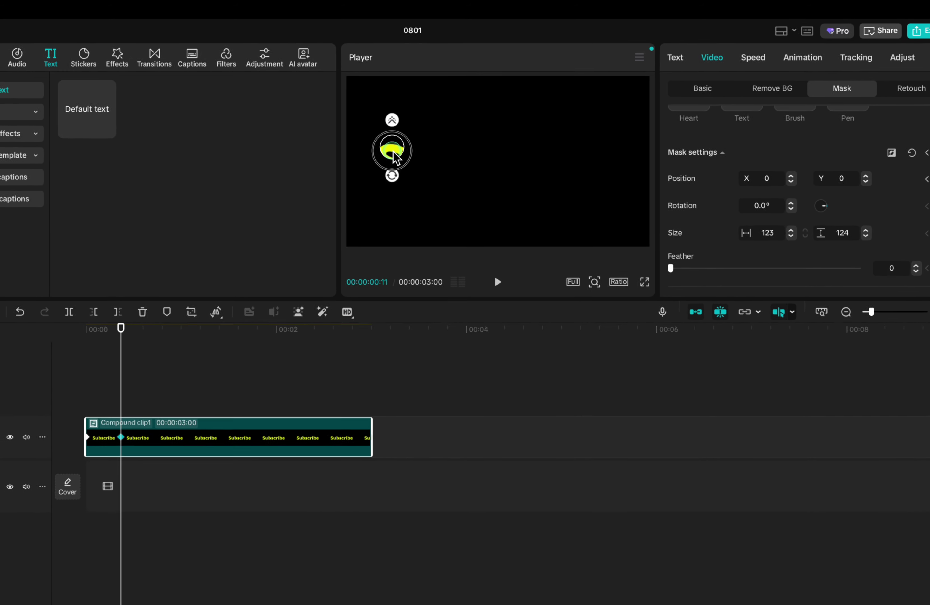
left_click(179, 407)
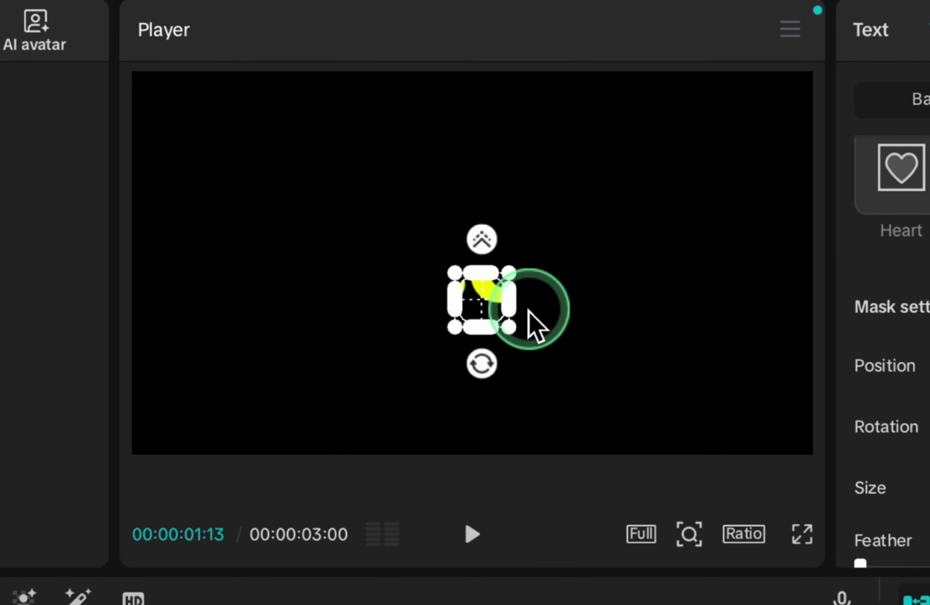
left_click_drag(527, 209, 583, 175)
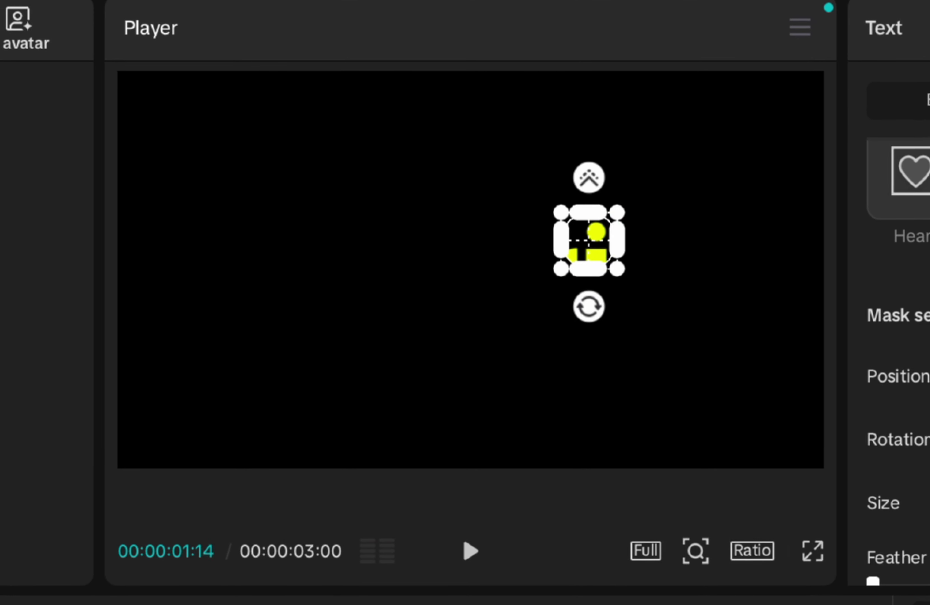
Keyframe the mask centered at 00:00:02:12 and enlarge it to about 1426 × 386 to cover the whole word, then preview
left_click_drag(617, 269, 624, 275)
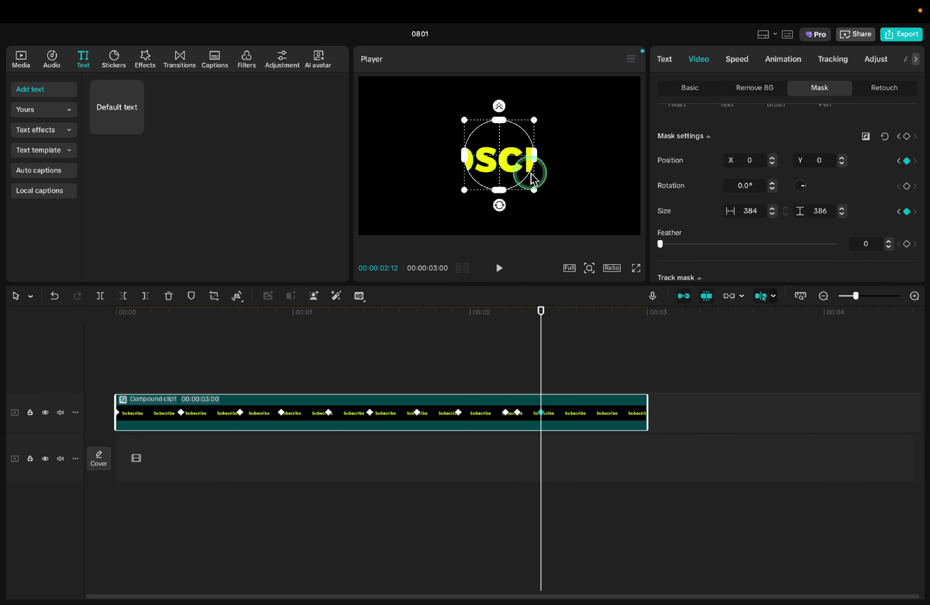
left_click_drag(533, 178, 620, 154)
left_click(365, 338)
key("space")
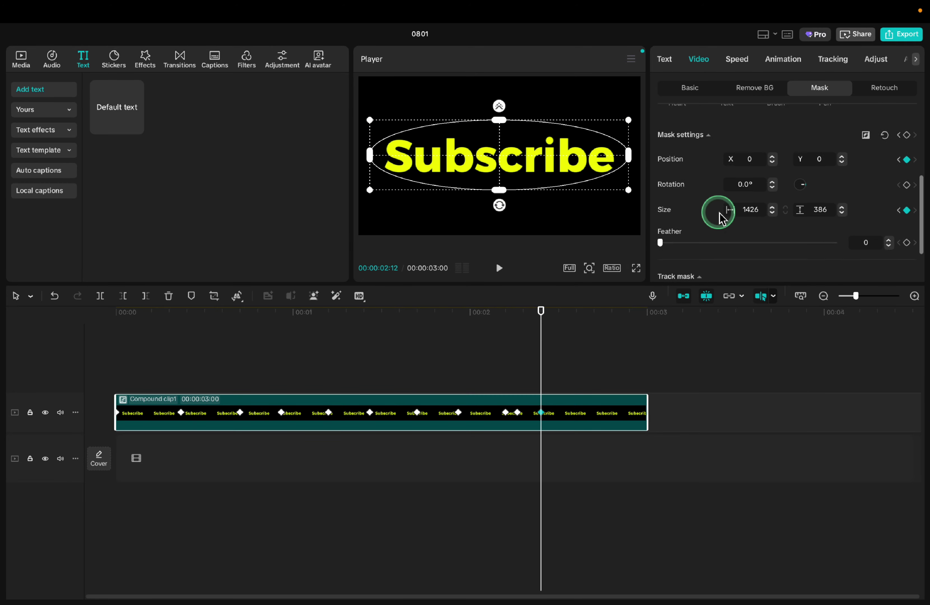
Set the mask's feather to 30 and play the text reveal from the start
scroll(679, 204, "down", 3)
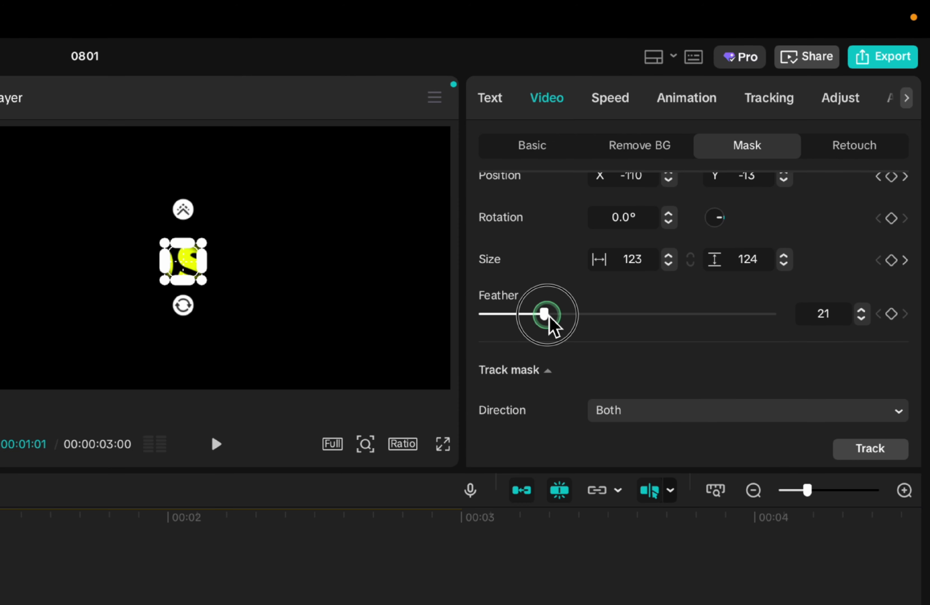
left_click_drag(549, 318, 554, 319)
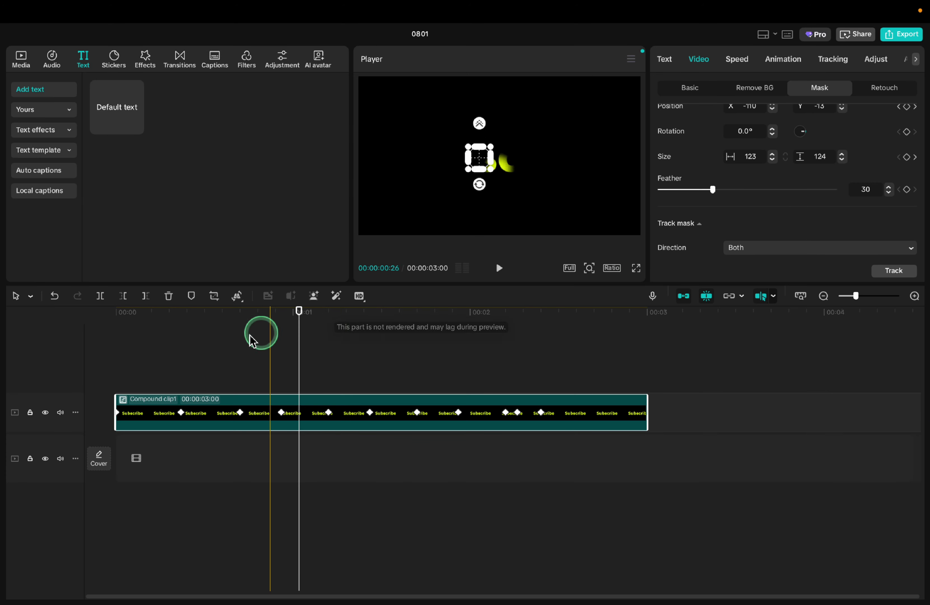
left_click(109, 363)
key("space")
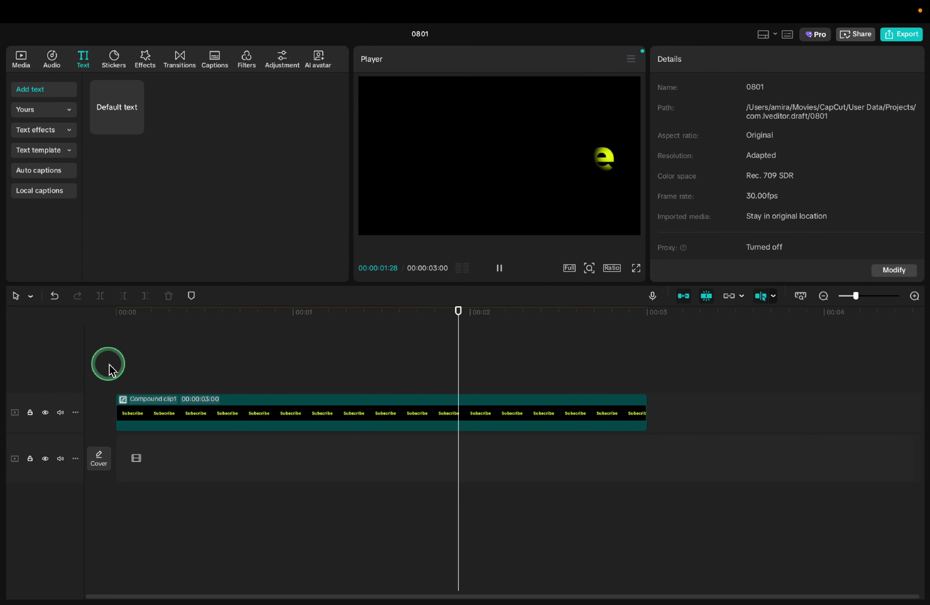
Show the compound clip's variable speed animation and apply the Cubic Out preset curve to the Position X segment after the peak keyframe
right_click(352, 417)
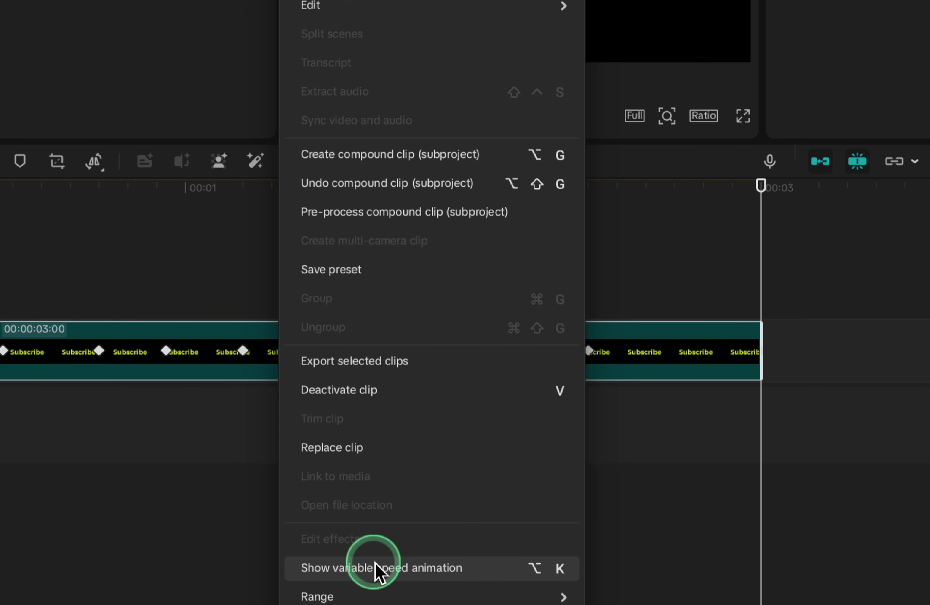
left_click(375, 569)
left_click_drag(160, 422, 577, 381)
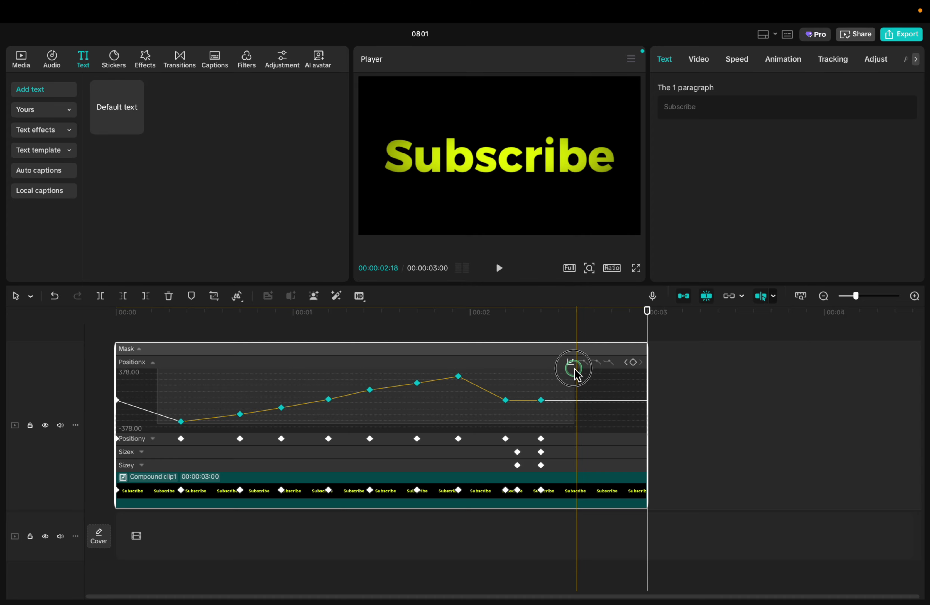
left_click(573, 367)
left_click(569, 474)
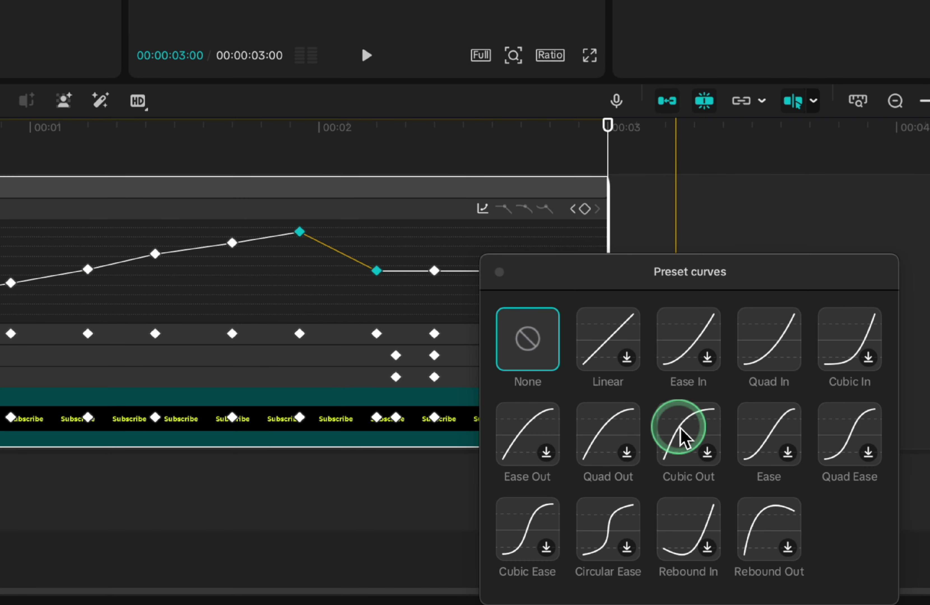
left_click(682, 437)
Apply a preset easing curve between the first two Position Y keyframes of the mask and play the result
left_click_drag(97, 440, 189, 394)
right_click(177, 427)
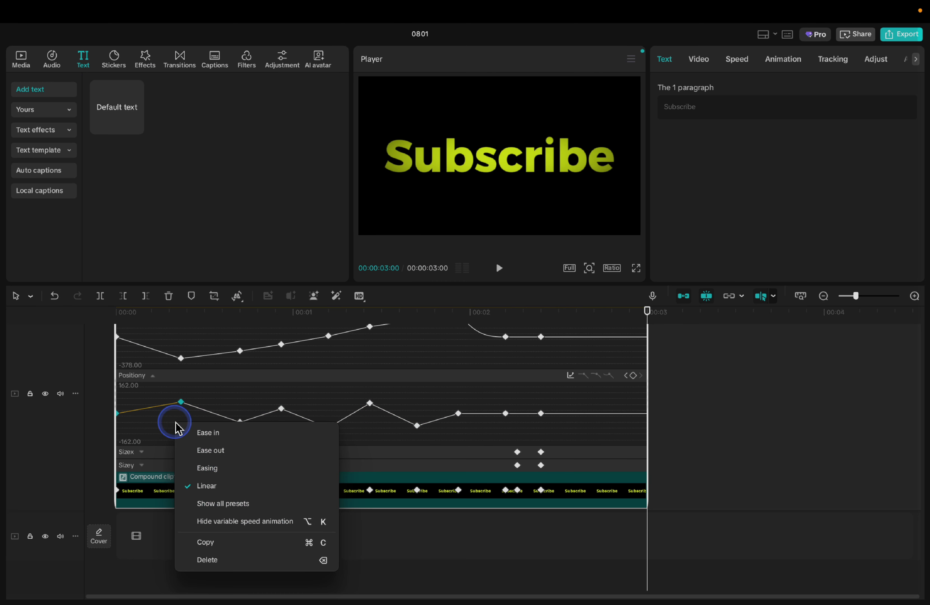
left_click(222, 503)
left_click(343, 494)
left_click(106, 525)
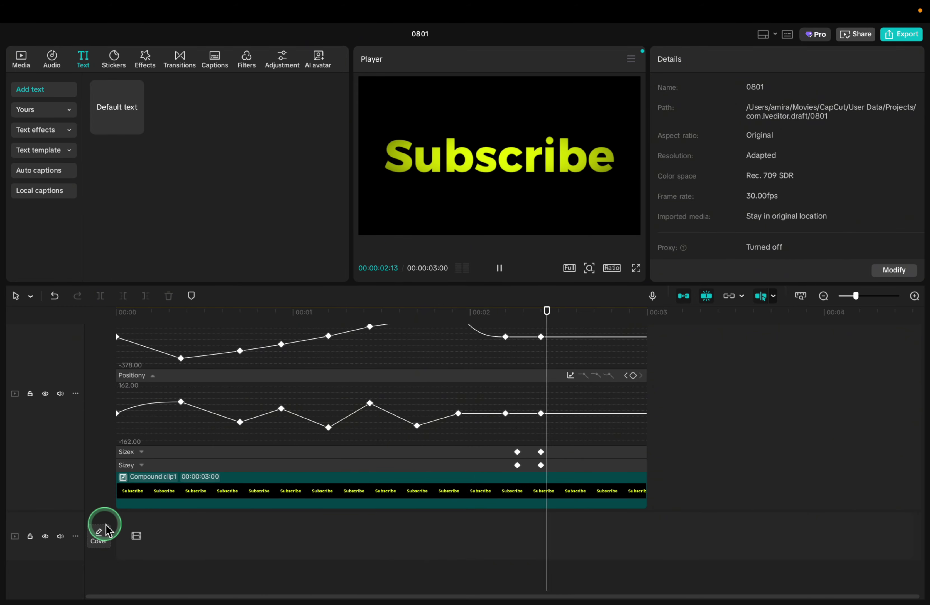
Search the filters for "glow", add the Glow filter to the Subscribe compound clip and play the result
left_click(193, 88)
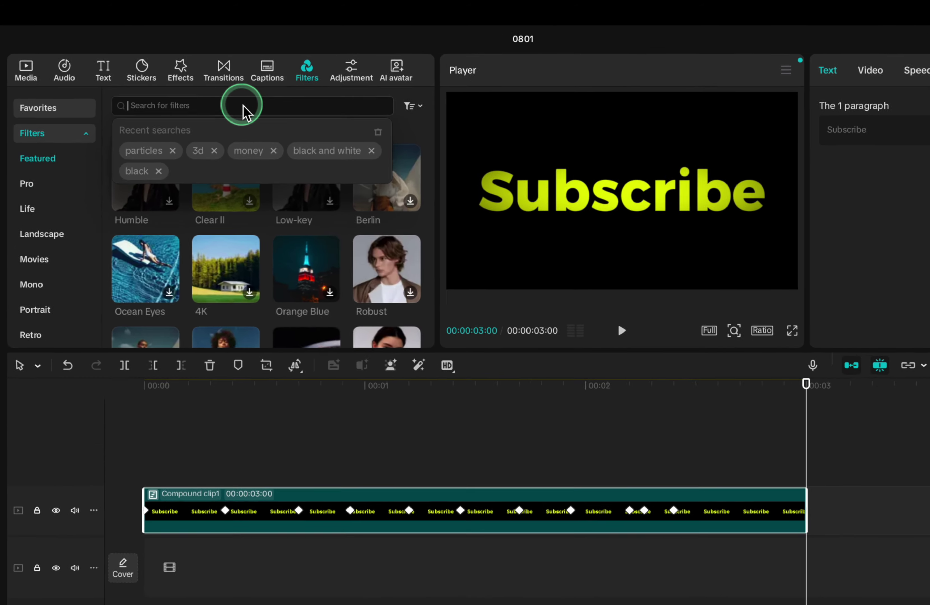
type("glow")
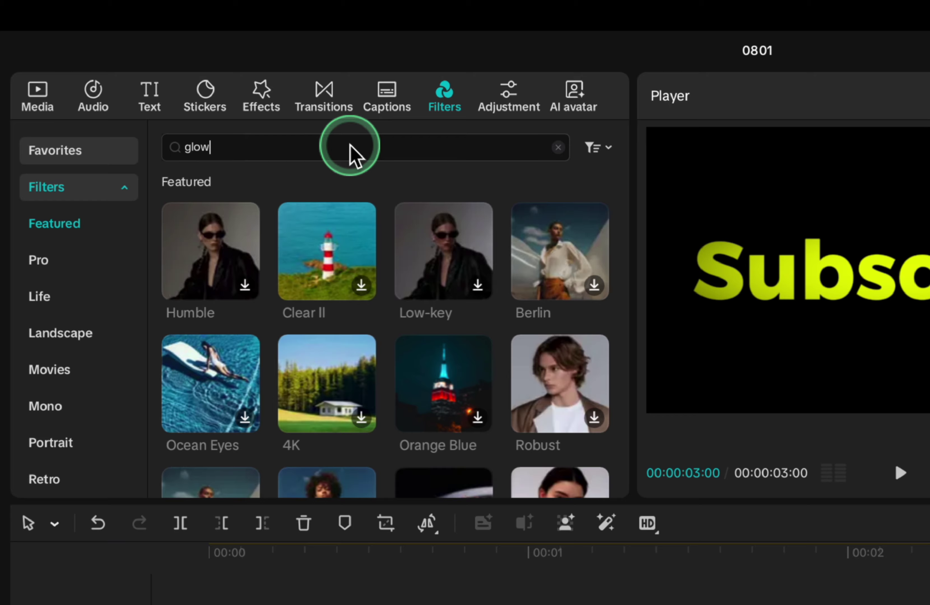
key("Return")
left_click(102, 135)
left_click_drag(102, 135, 130, 405)
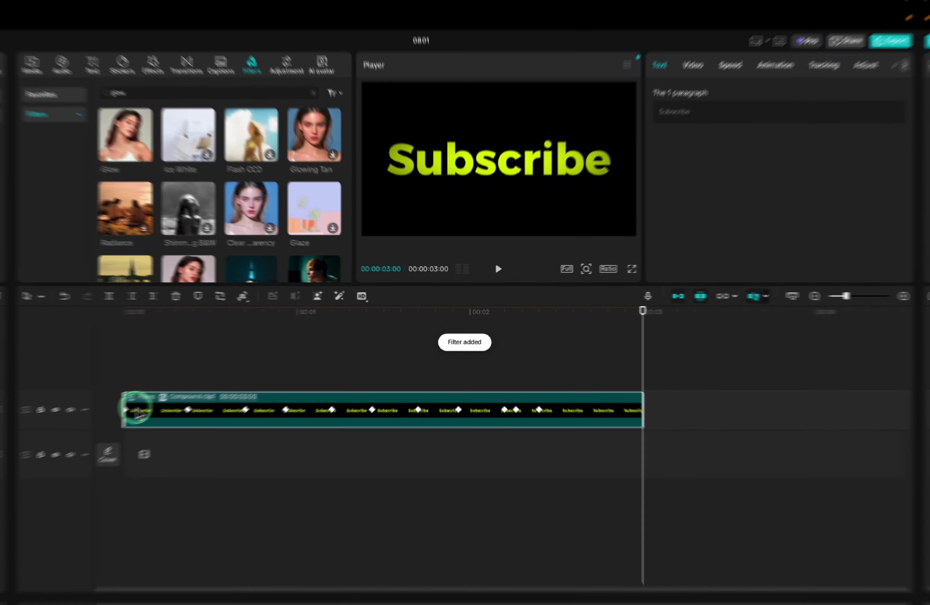
key("space")
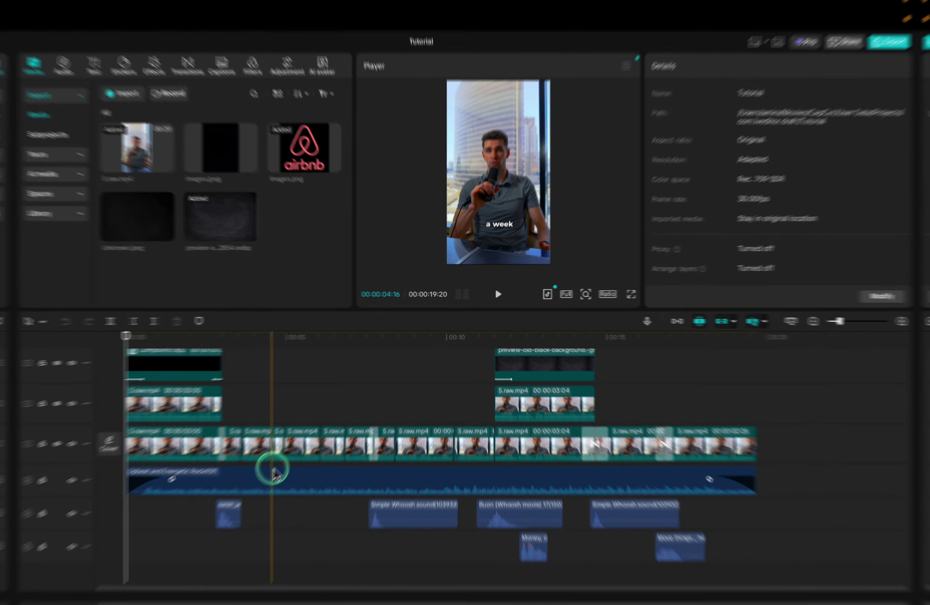
Start a new blank cover design for the Tutorial project
left_click_drag(270, 472, 166, 498)
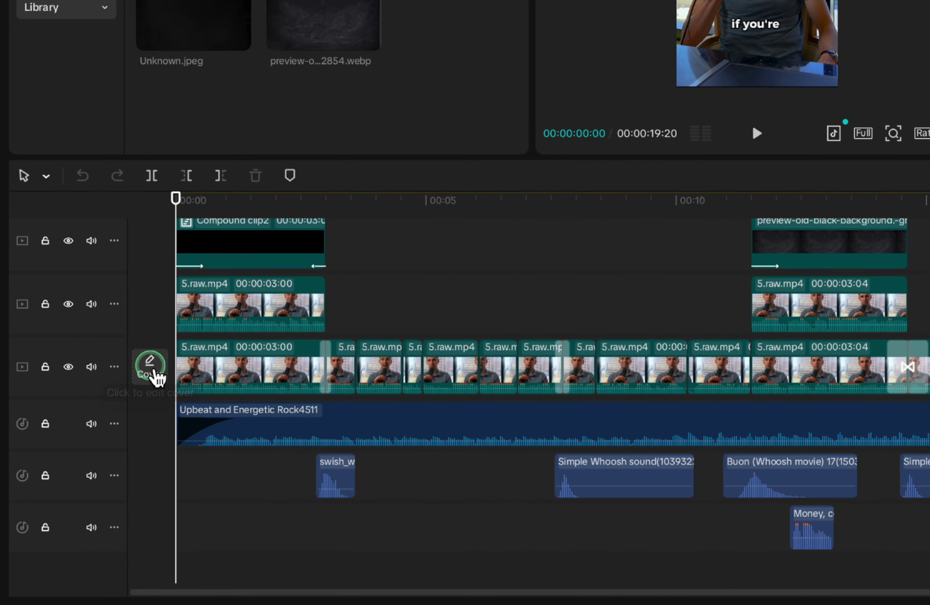
left_click(151, 370)
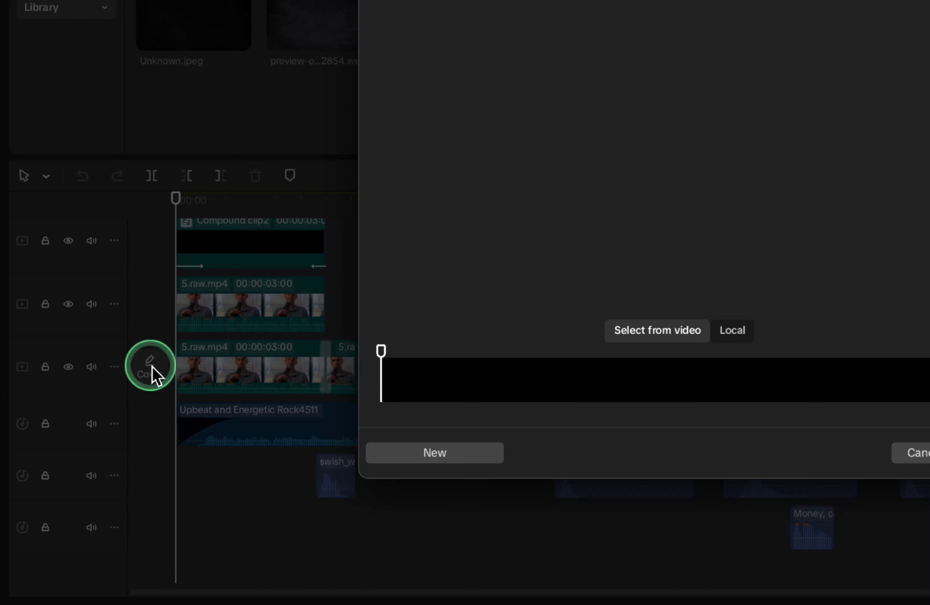
left_click(308, 514)
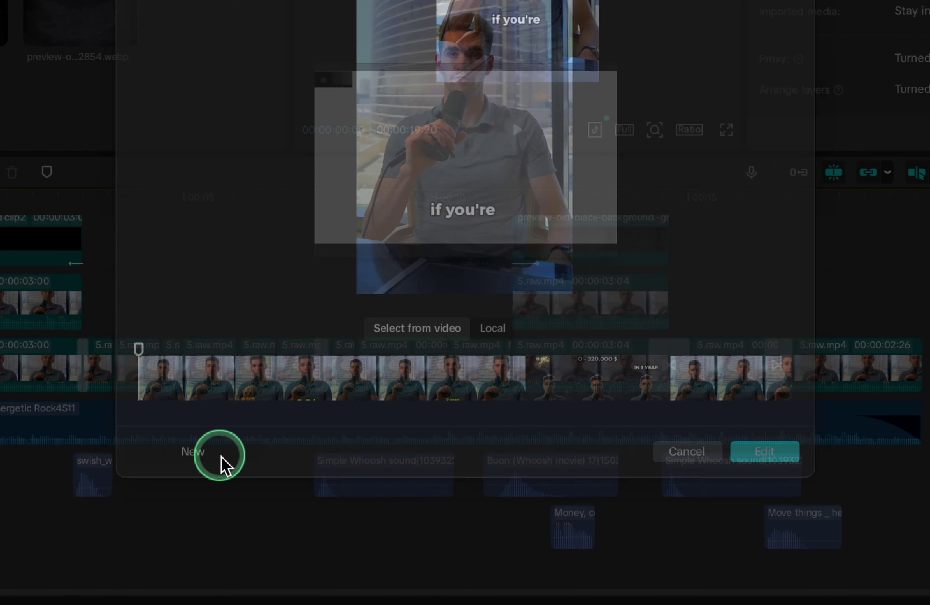
Browse the video cover templates in the Entertainment category
left_click(241, 134)
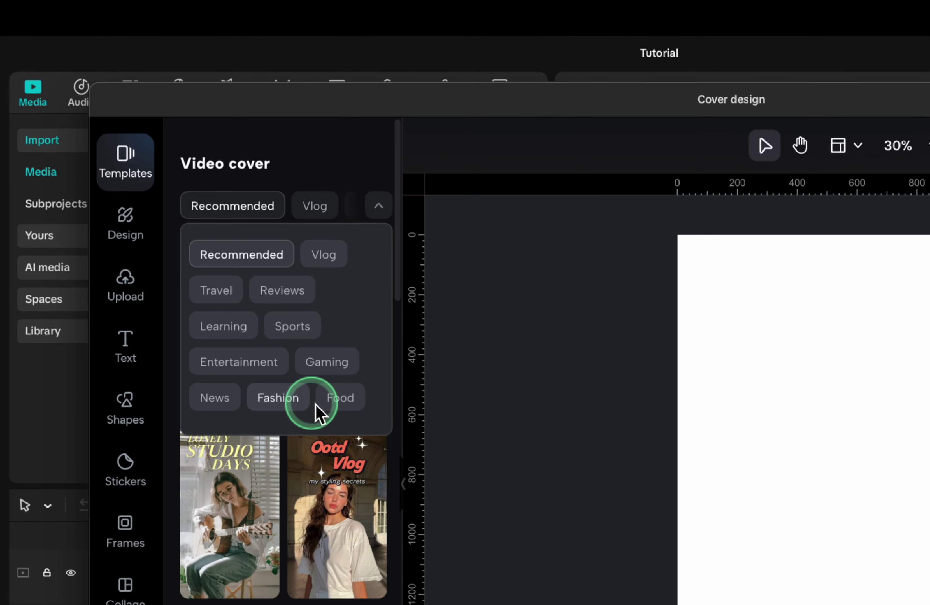
left_click(256, 344)
scroll(282, 395, "down", 5)
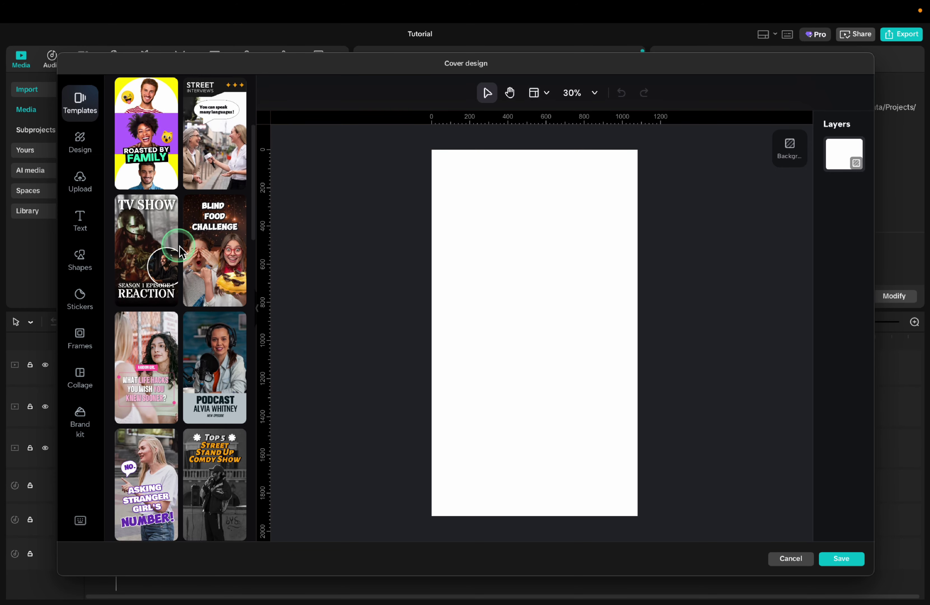
scroll(181, 247, "down", 10)
left_click(201, 131)
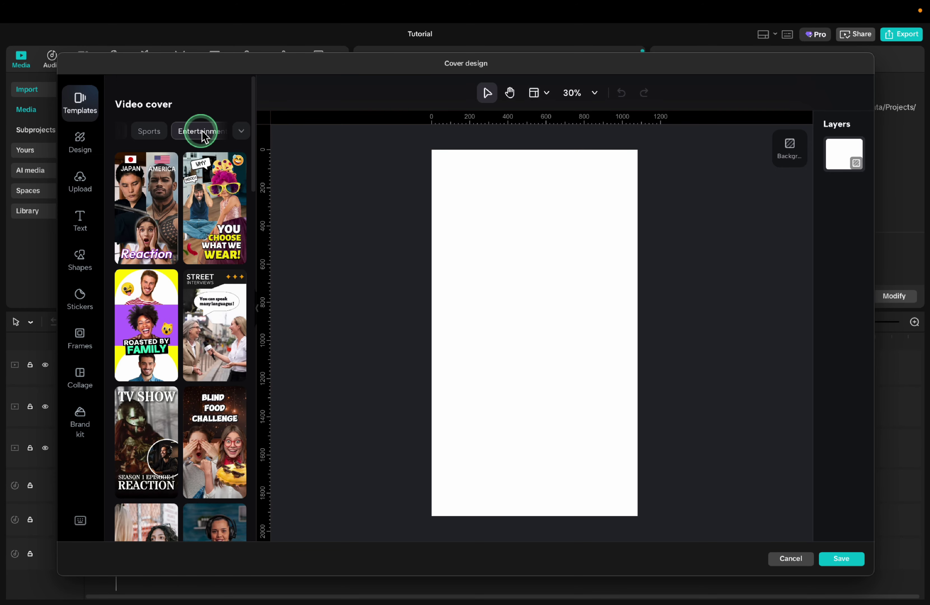
Switch the cover templates to the Gaming category and apply the "Top 8 New Game Release in 2024" template
left_click(240, 131)
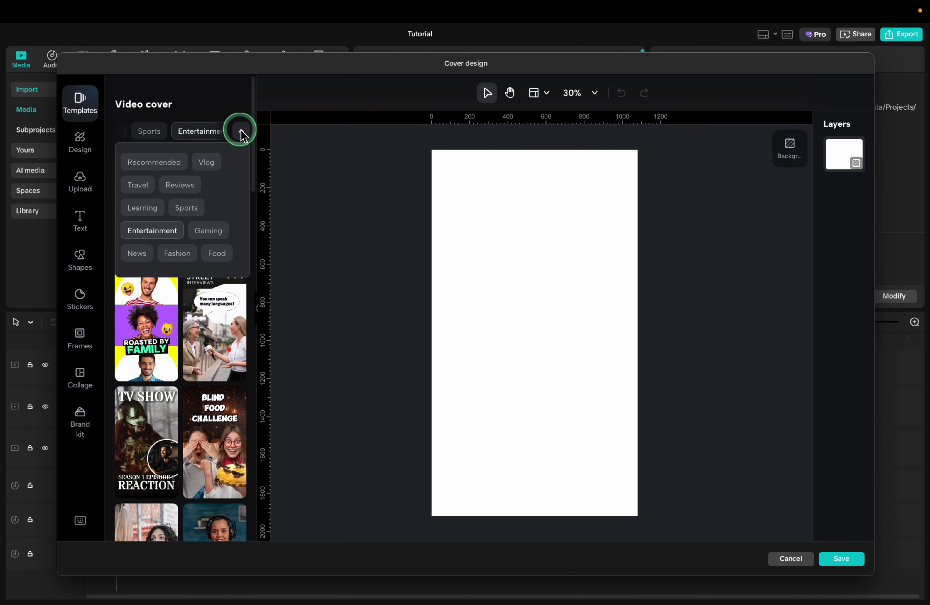
left_click(203, 229)
scroll(207, 232, "down", 3)
scroll(207, 231, "down", 10)
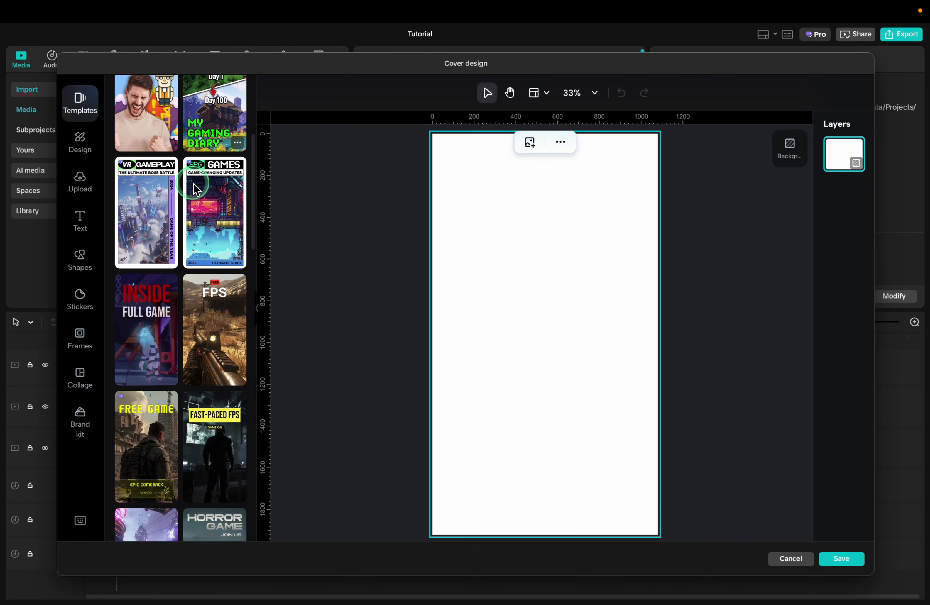
scroll(193, 185, "down", 7)
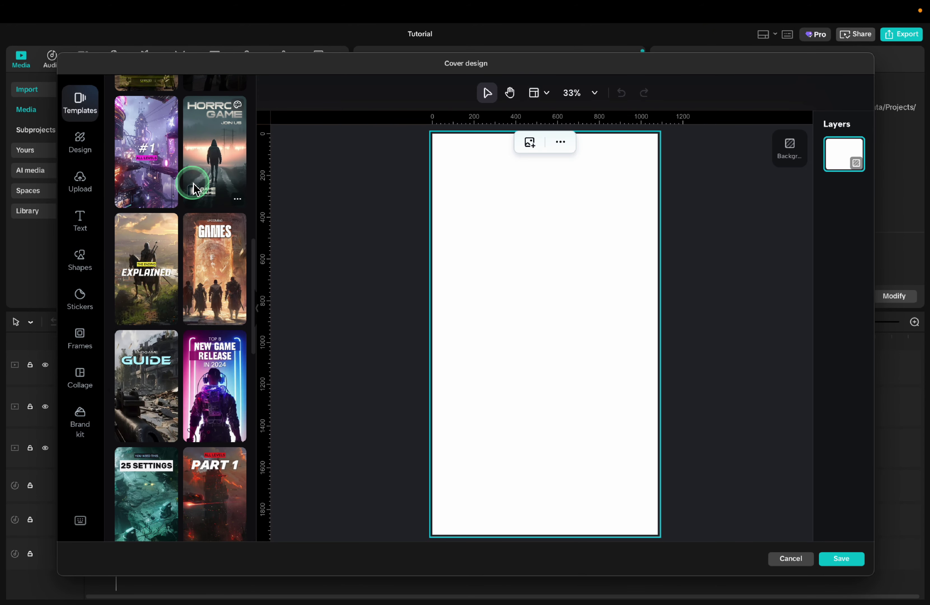
left_click(214, 255)
Examine the text settings of the "NEW GAME RELEASE" headline and the filters offered for the background image
left_click(579, 195)
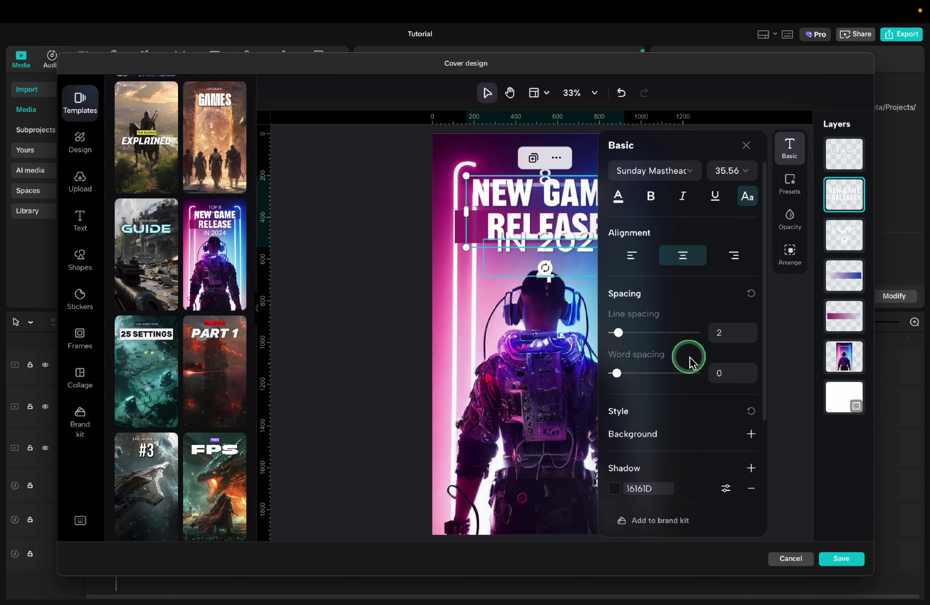
scroll(689, 355, "down", 2)
scroll(689, 355, "up", 2)
left_click(548, 365)
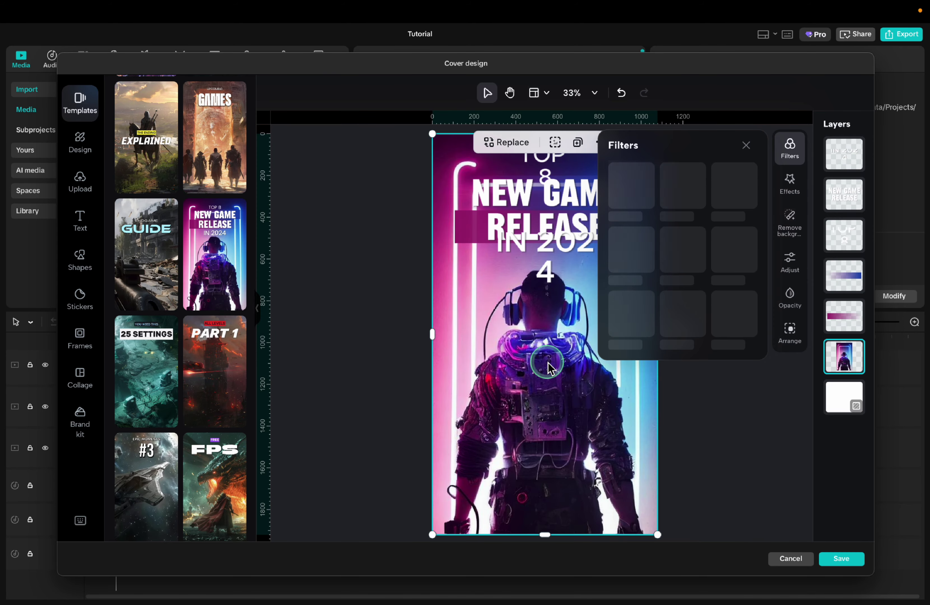
scroll(696, 353, "down", 3)
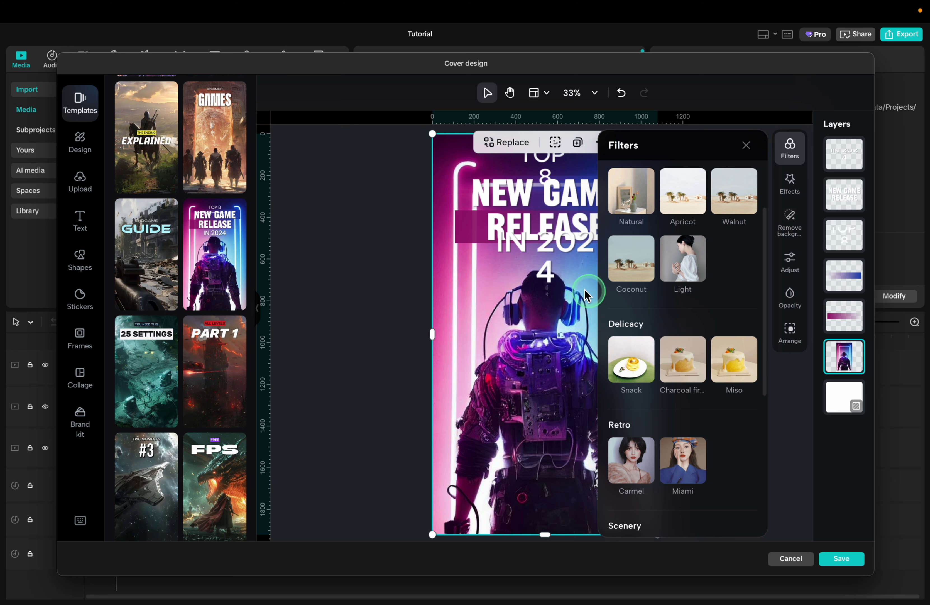
Review the opacity, arrangement and preset style options of the "IN 2024" text, and close the settings
left_click(515, 275)
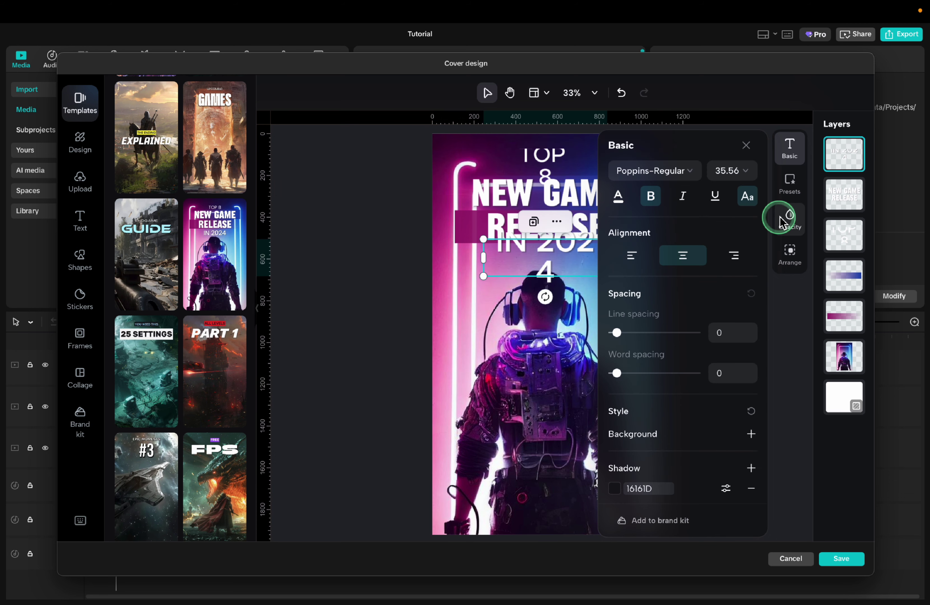
left_click(788, 218)
left_click(790, 254)
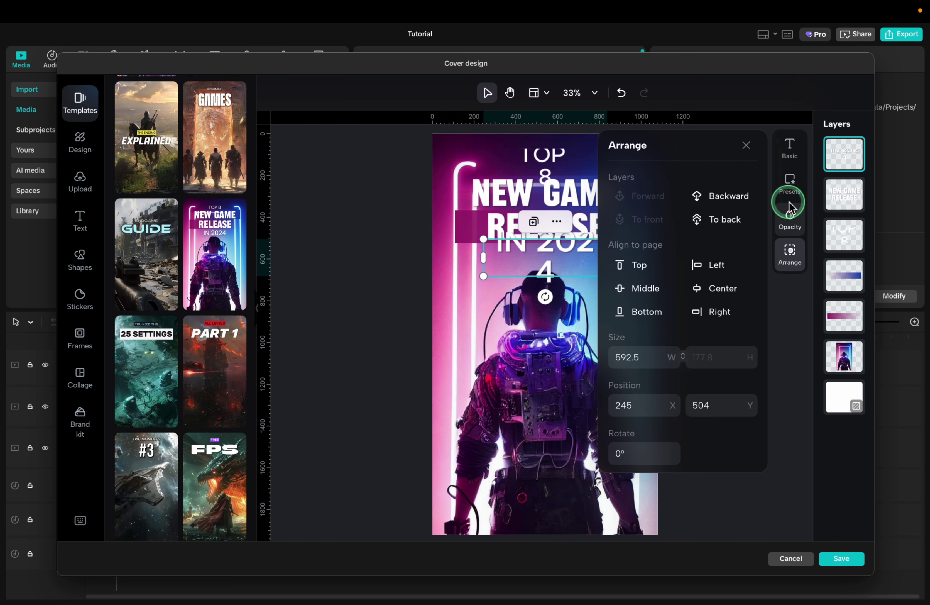
left_click(790, 189)
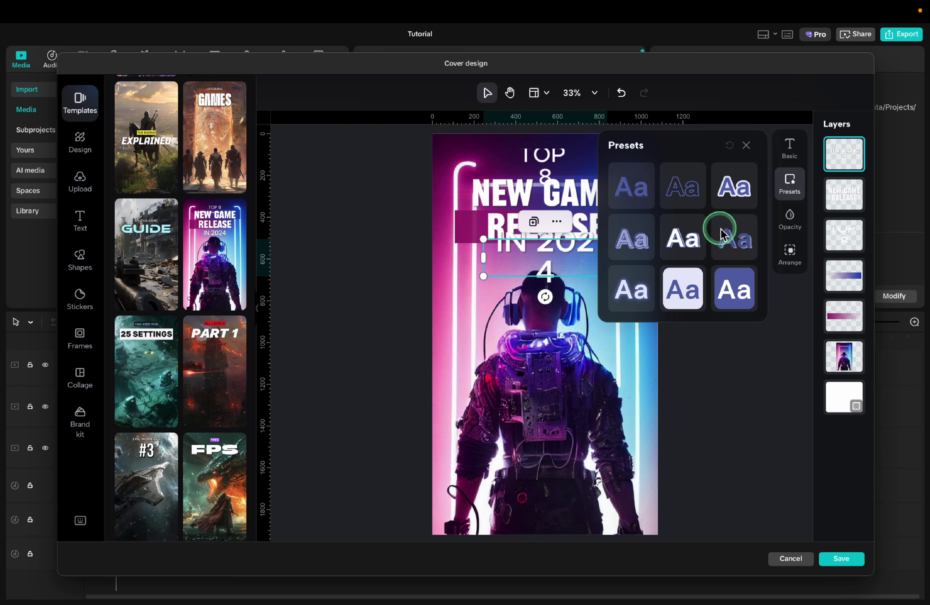
left_click(746, 147)
Go through the cover's remaining text, bar and image layers, checking the blue bar's stroke style options
left_click(843, 198)
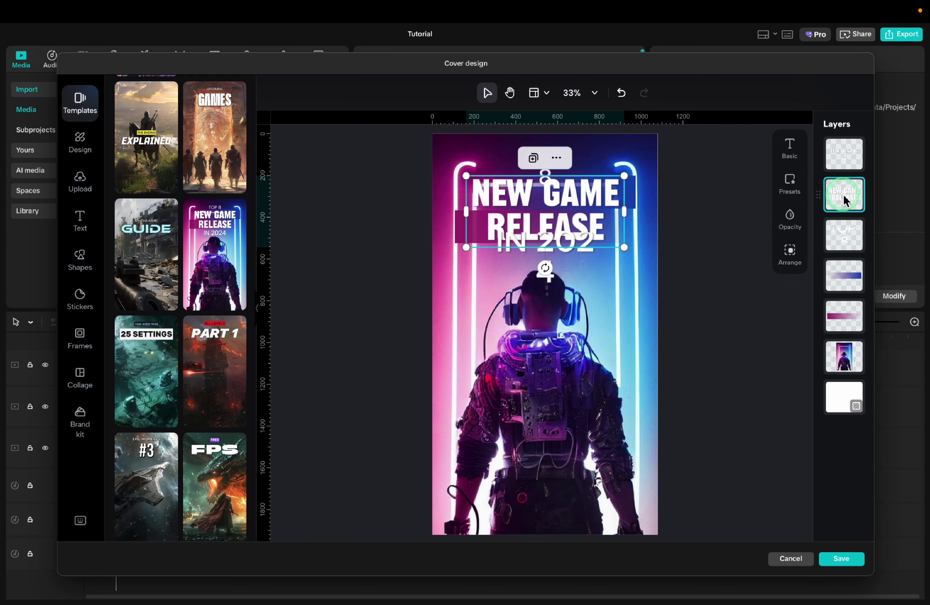
left_click(844, 234)
left_click(854, 275)
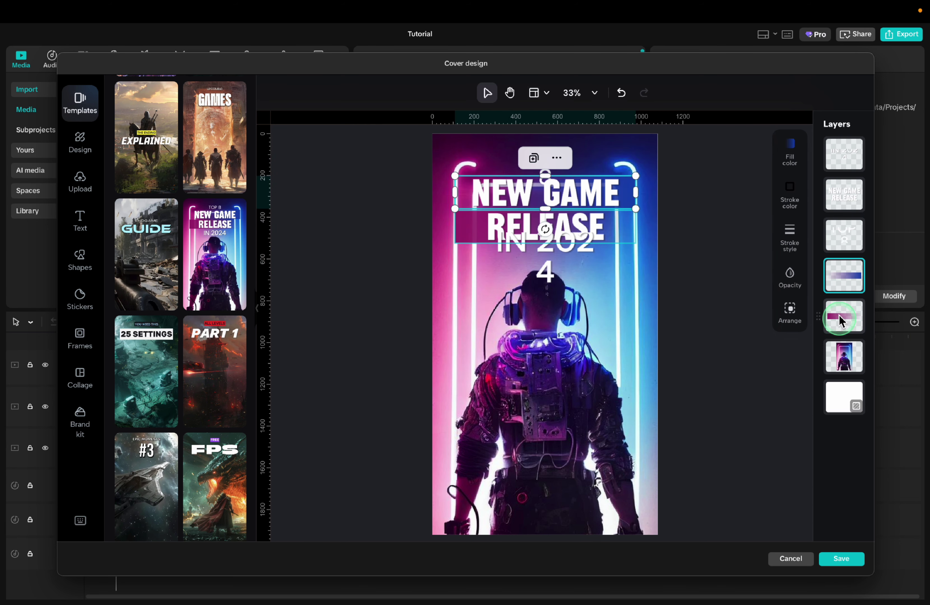
left_click(789, 238)
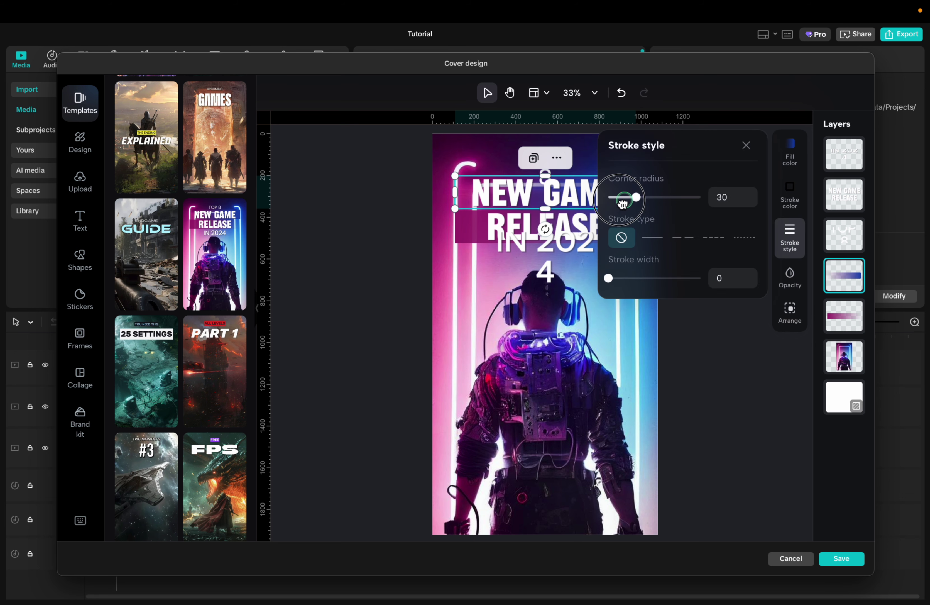
left_click(846, 324)
left_click(682, 348)
left_click(850, 365)
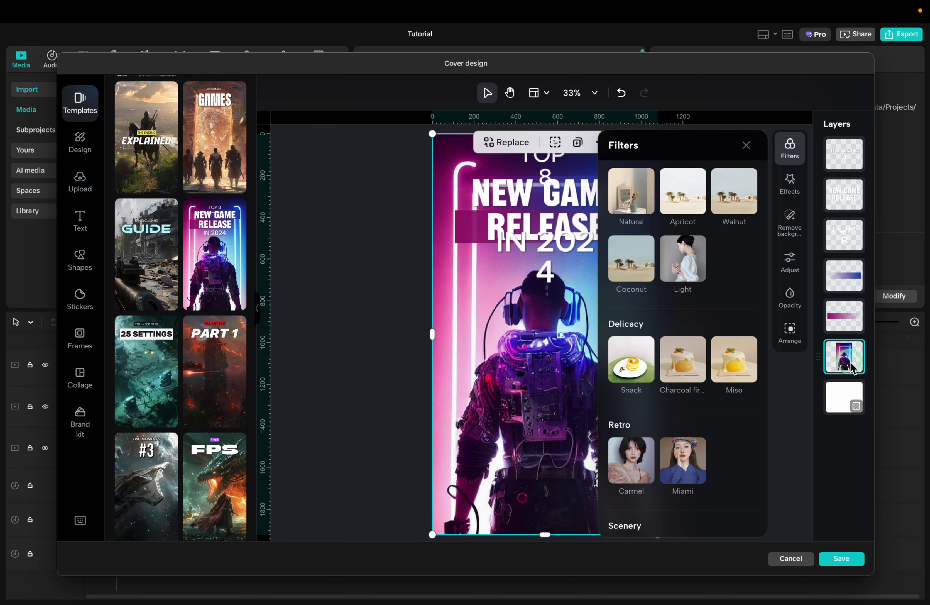